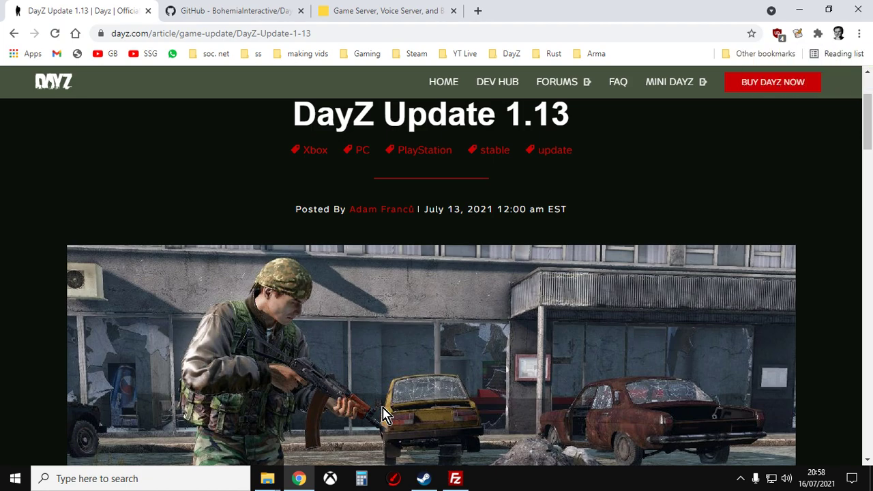
# In the Nitrado server list, expand the 4-slot DayZ chernarusplus PC server's options
pyautogui.click(391, 18)
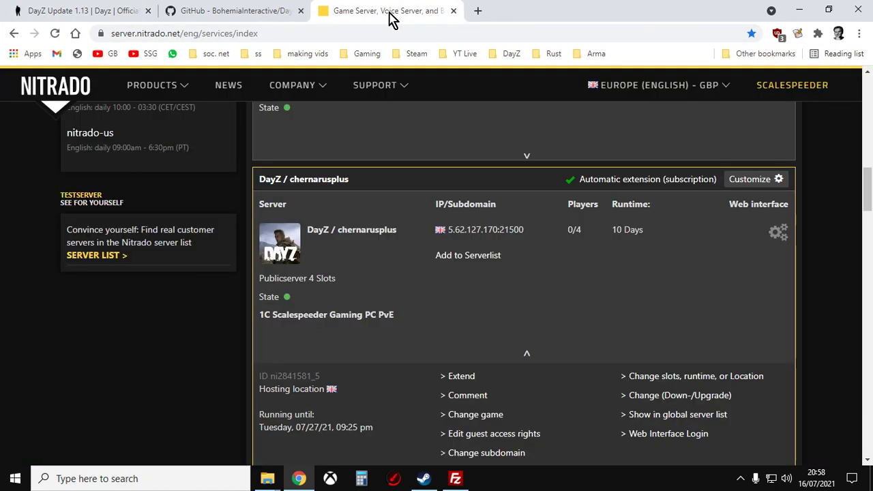
pyautogui.scroll(10, 321, 273)
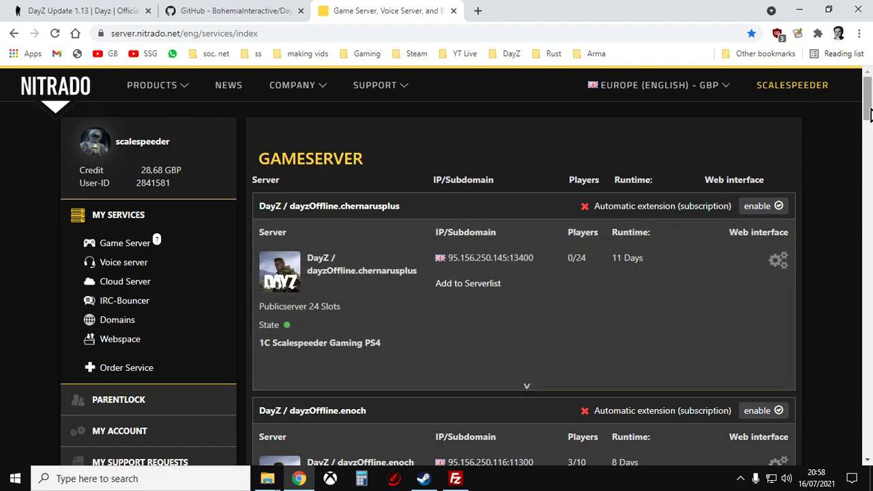
pyautogui.scroll(-4, 870, 116)
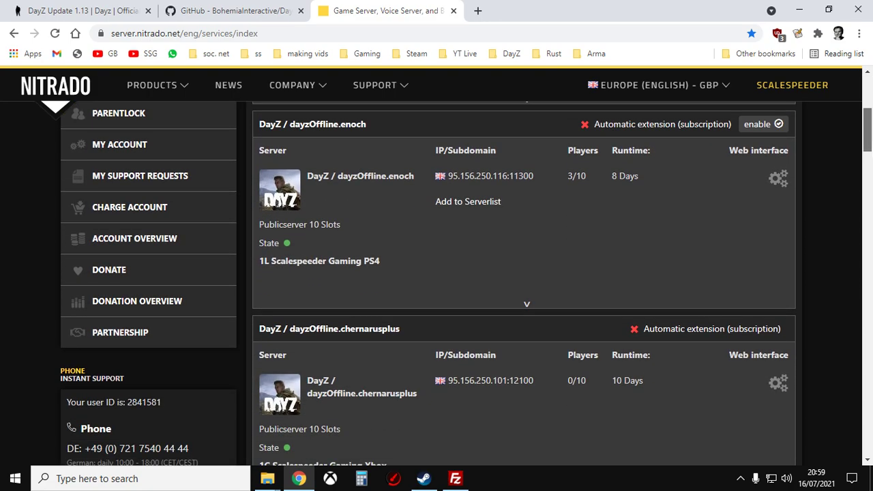
pyautogui.scroll(-6, 869, 130)
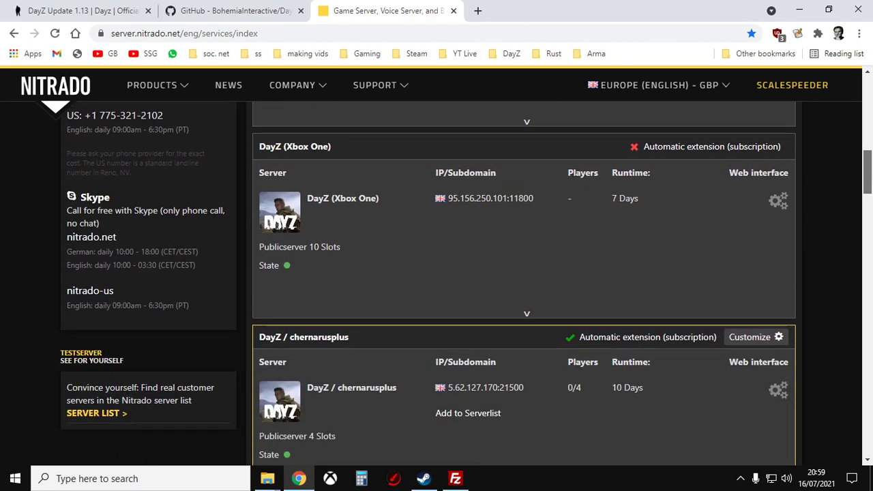
pyautogui.click(756, 382)
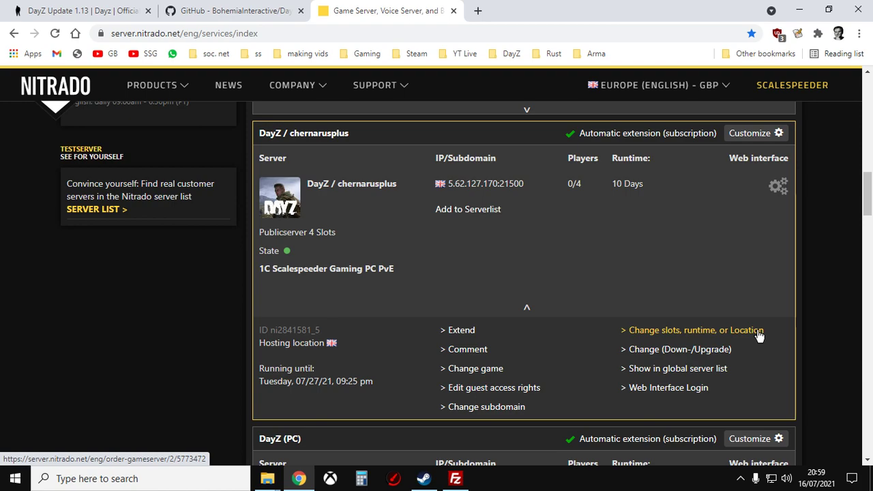
# Check the FileZilla server connection, then minimize FileZilla to reveal the Nitrado dashboard
pyautogui.click(456, 478)
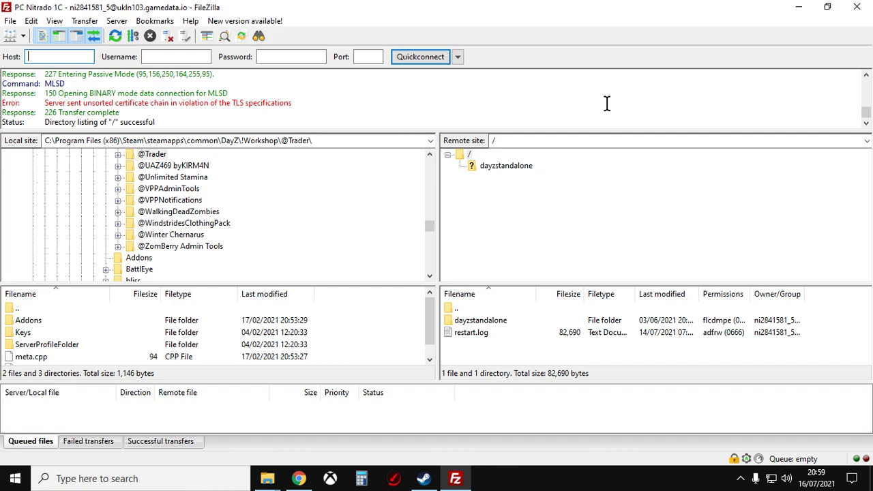
pyautogui.click(799, 8)
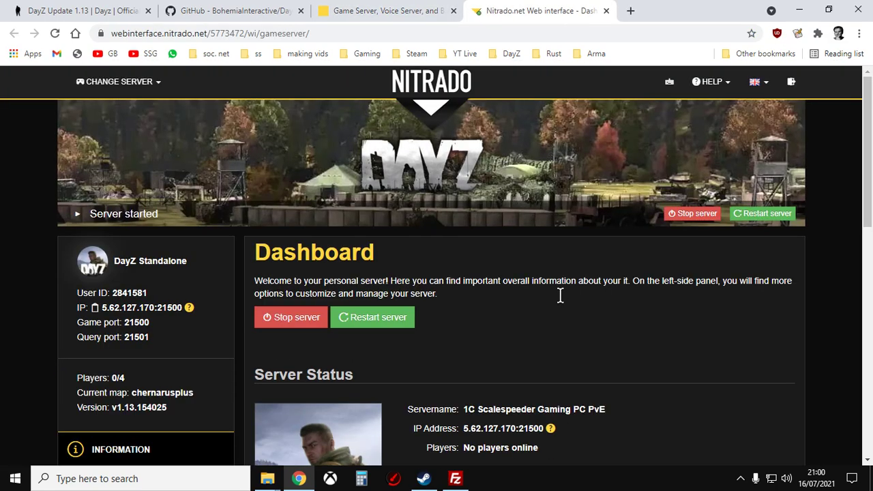
# Open the File Browser from Tools and go into dayzstandalone, then mpmissions
pyautogui.scroll(-1, 554, 294)
pyautogui.scroll(-6, 553, 295)
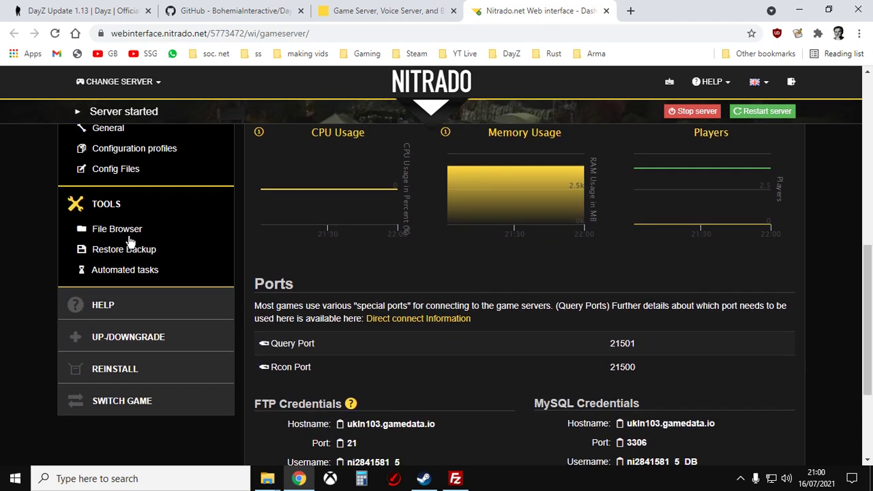
pyautogui.click(135, 240)
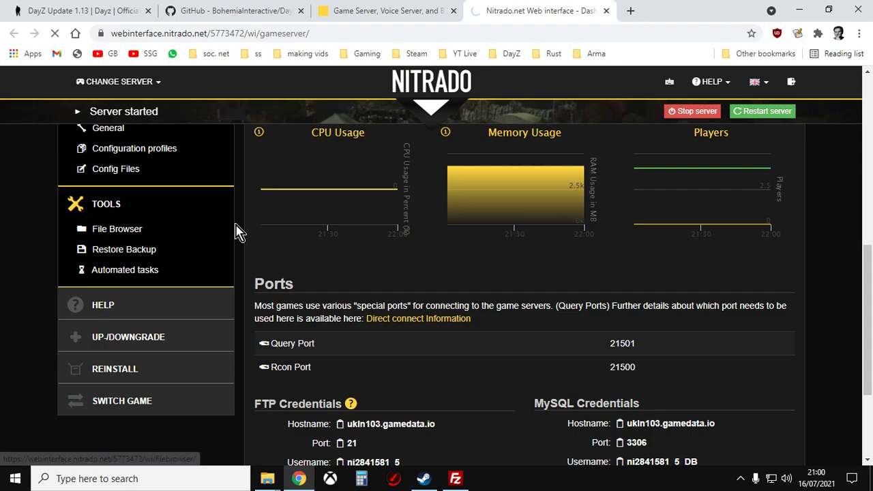
pyautogui.scroll(-3, 442, 253)
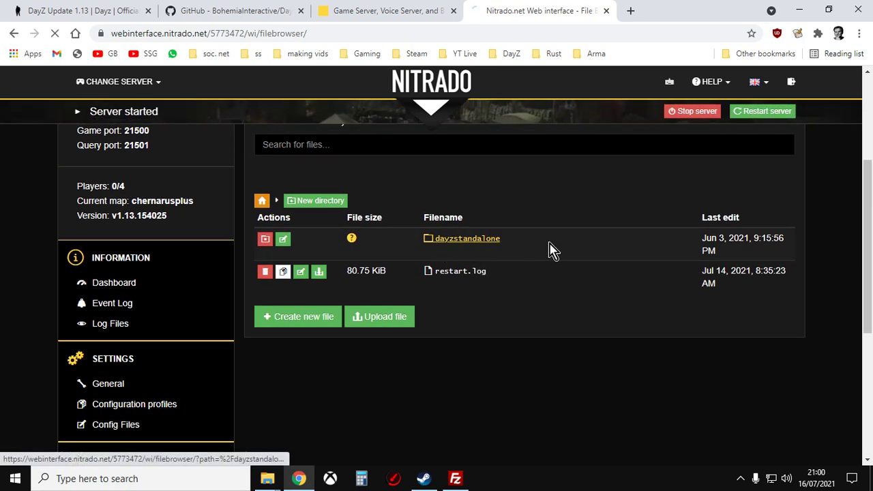
pyautogui.click(490, 240)
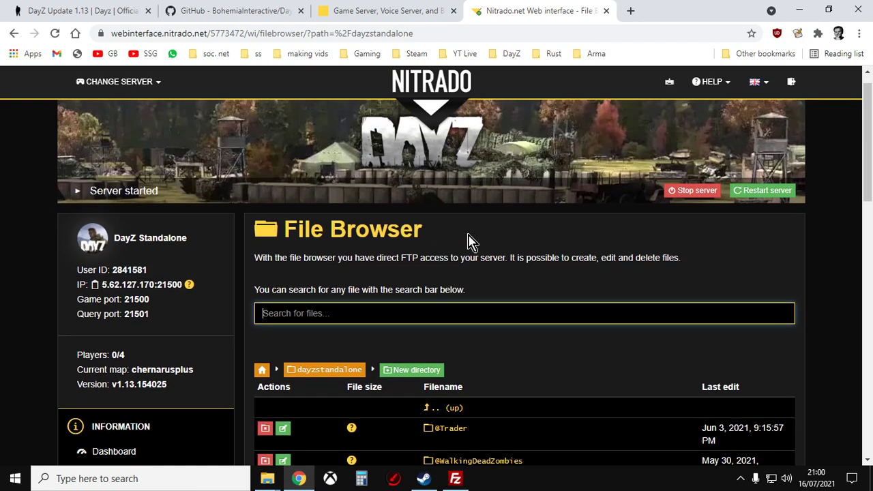
pyautogui.scroll(-3, 469, 239)
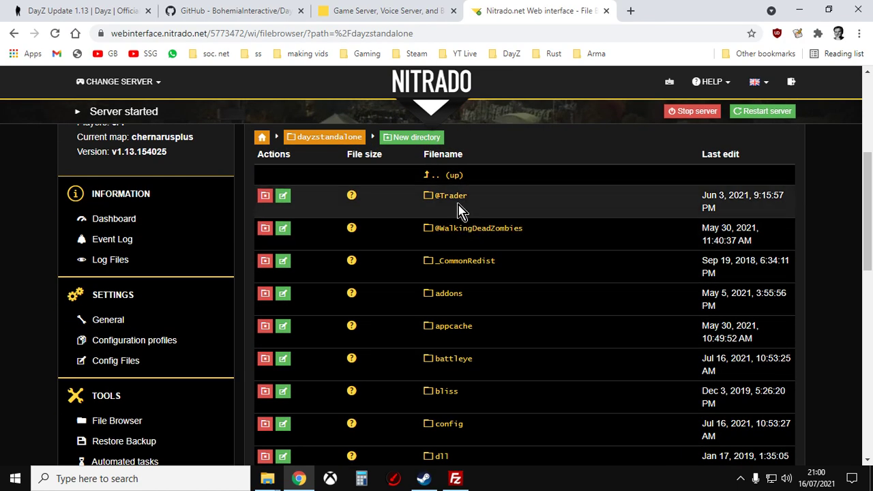
pyautogui.scroll(-2, 459, 219)
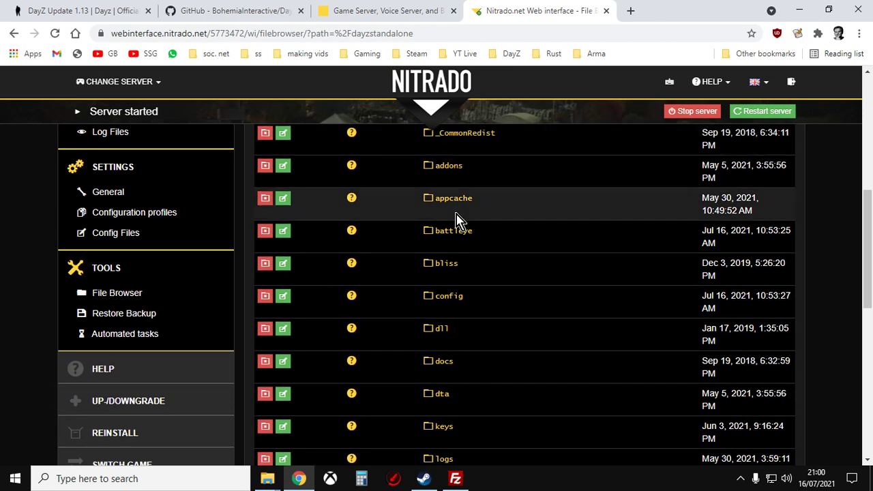
pyautogui.scroll(1, 459, 218)
pyautogui.scroll(-5, 459, 225)
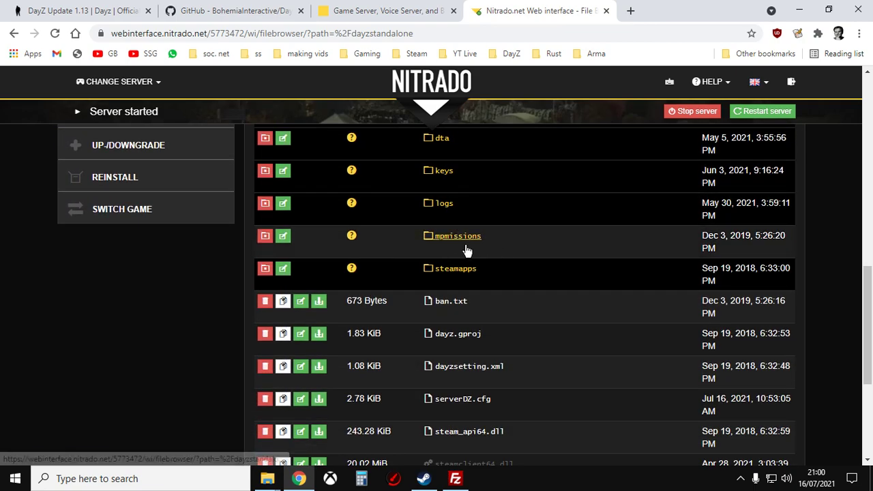
pyautogui.click(464, 240)
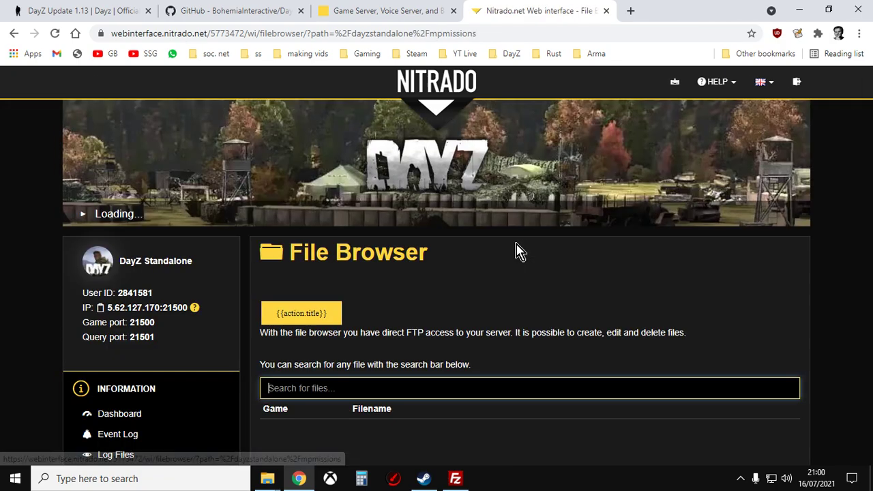
# Open dayzOffline.chernarusplus and review its db, env, storage_1 and cfg XML files
pyautogui.scroll(-4, 516, 251)
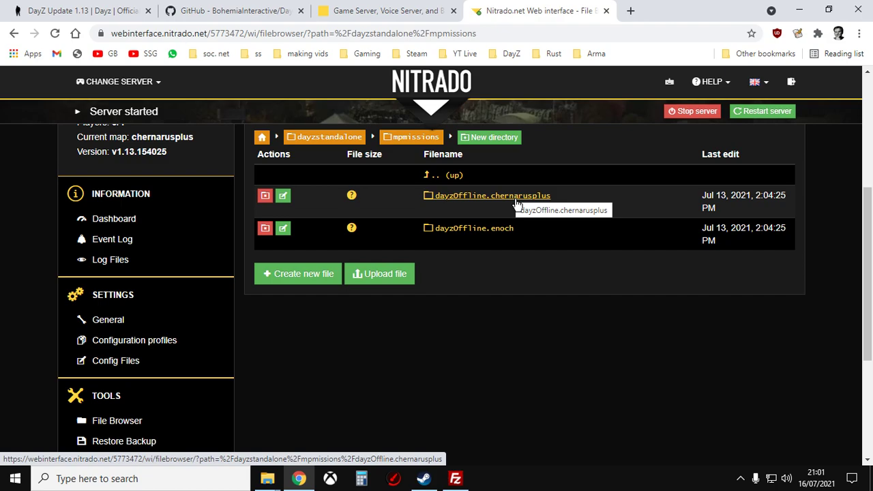
pyautogui.click(512, 209)
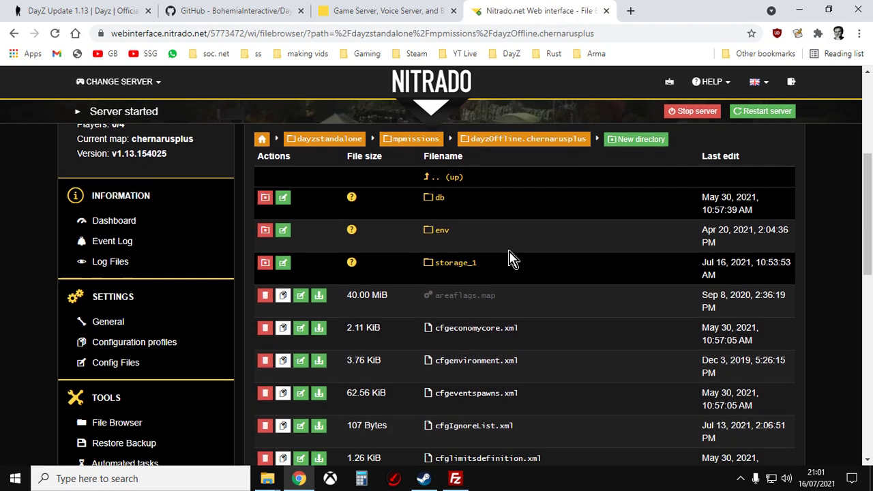
pyautogui.scroll(-2, 512, 259)
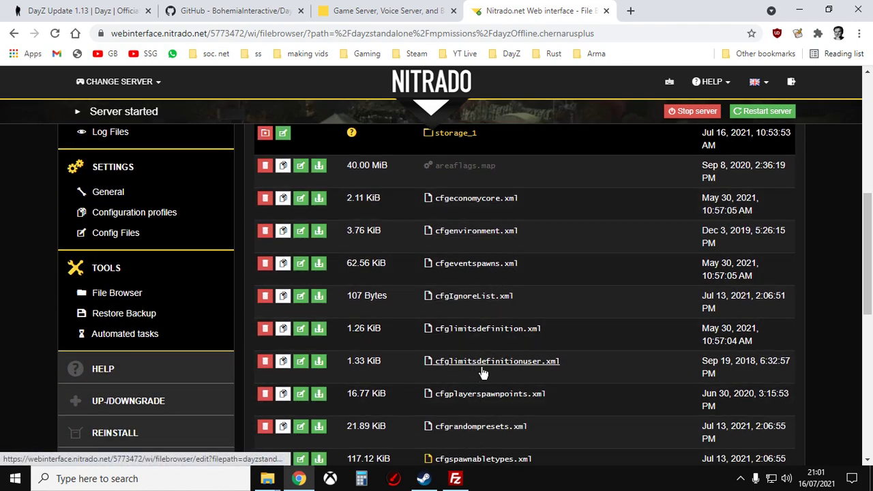
pyautogui.scroll(2, 482, 372)
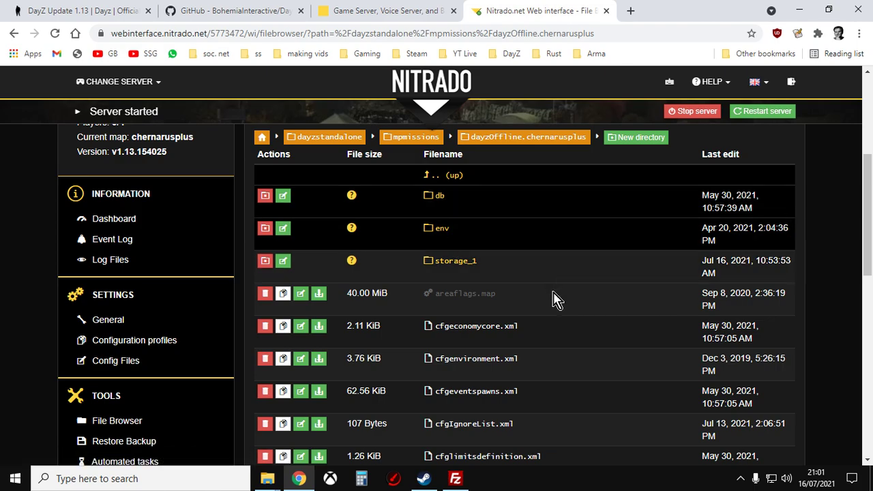
pyautogui.scroll(-2, 559, 381)
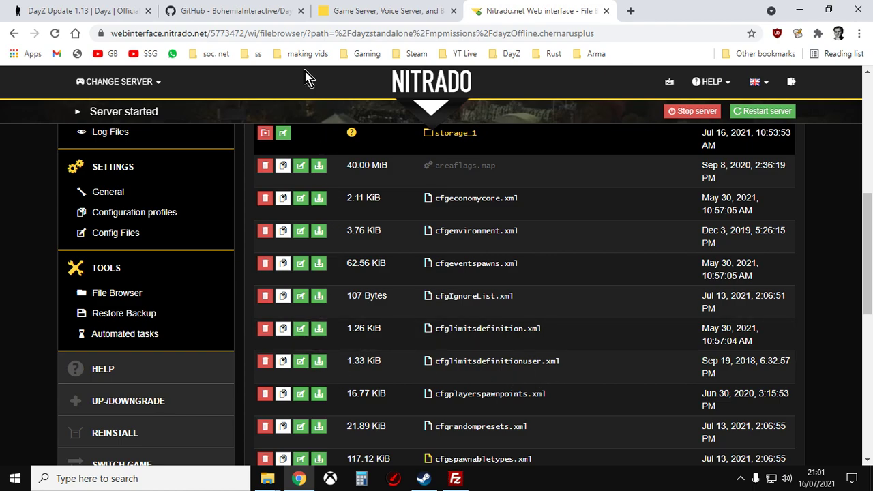
# On the DayZ-Central-Economy GitHub page, confirm the Update 1.13 commit and reopen the Code download menu
pyautogui.click(256, 10)
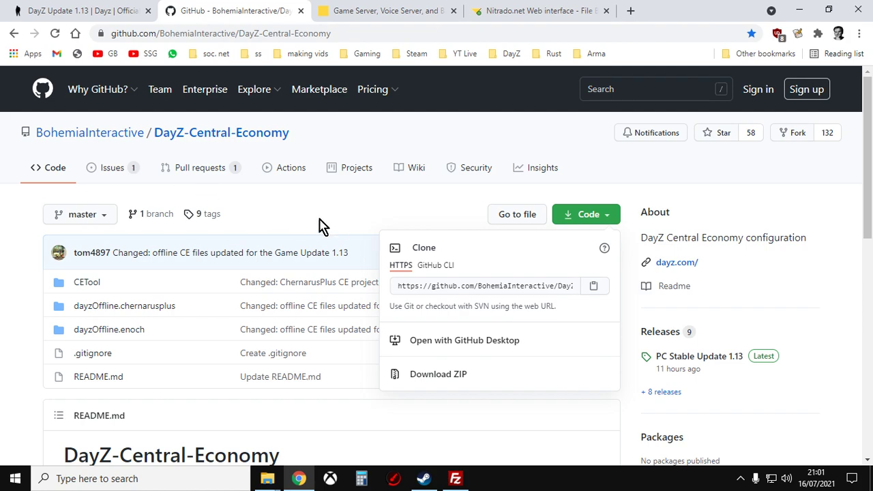
pyautogui.click(318, 255)
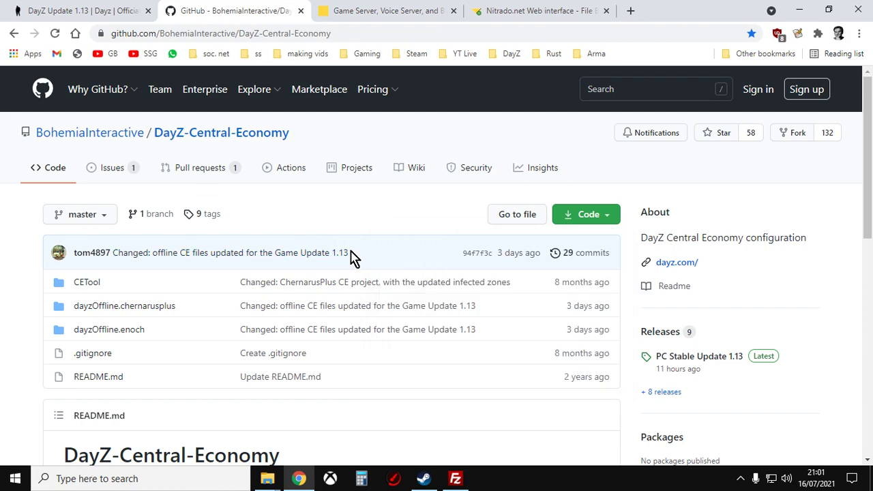
pyautogui.moveTo(353, 260); pyautogui.dragTo(289, 265)
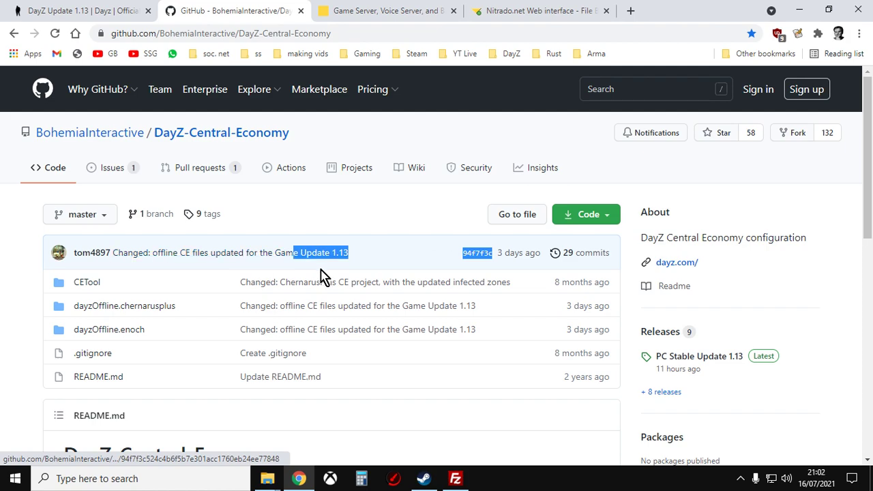
pyautogui.click(6, 307)
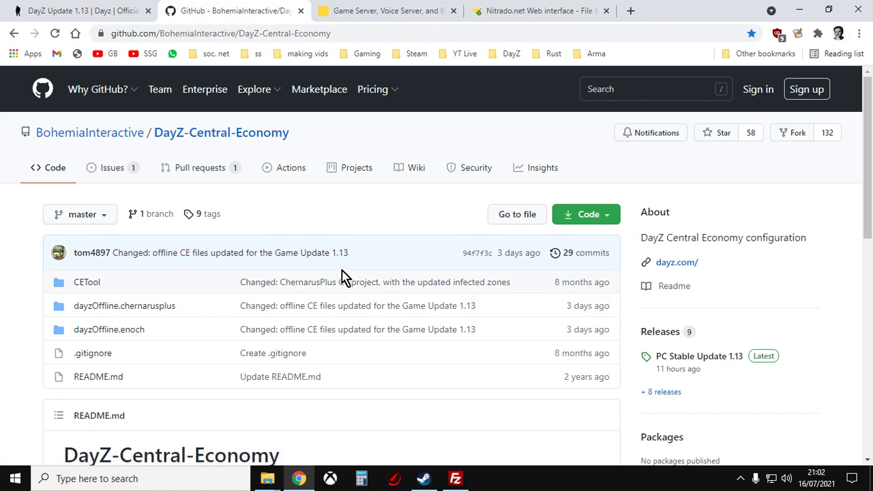
pyautogui.click(607, 217)
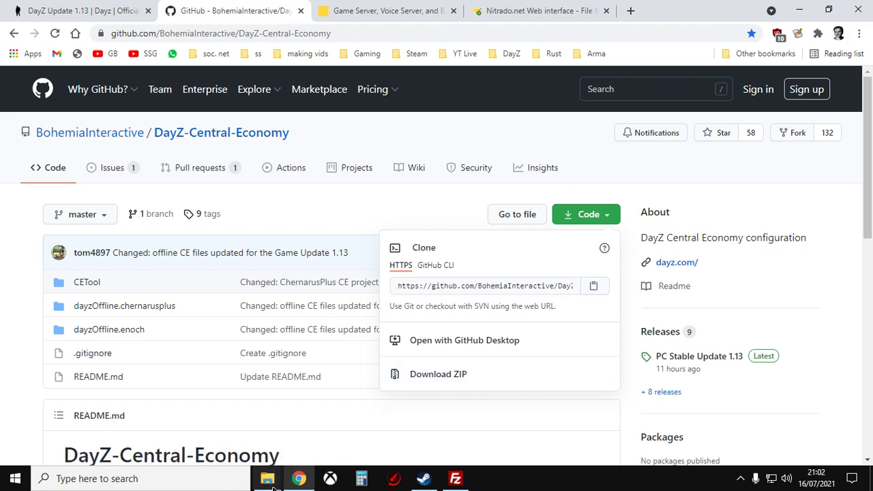
pyautogui.moveTo(276, 485)
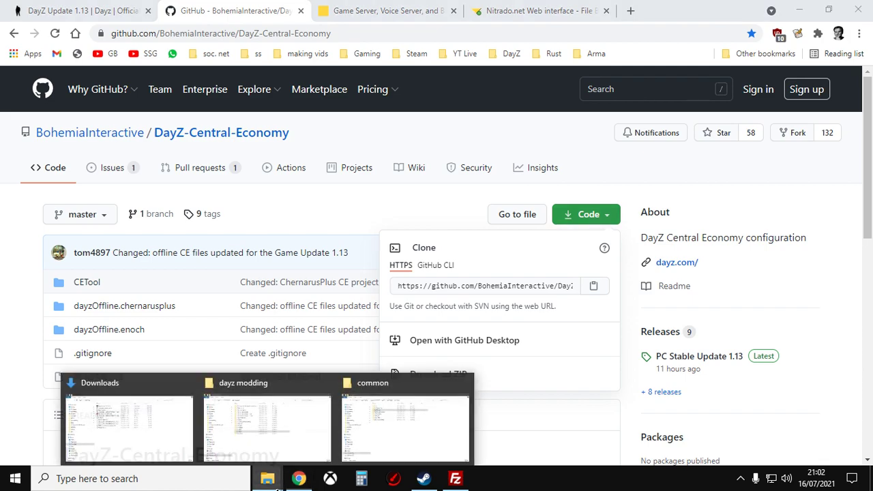
# Open the local 113 vanilla > DayZ-Central-Economy-master > dayzOffline.chernarusplus folder, then switch to Steam
pyautogui.click(277, 440)
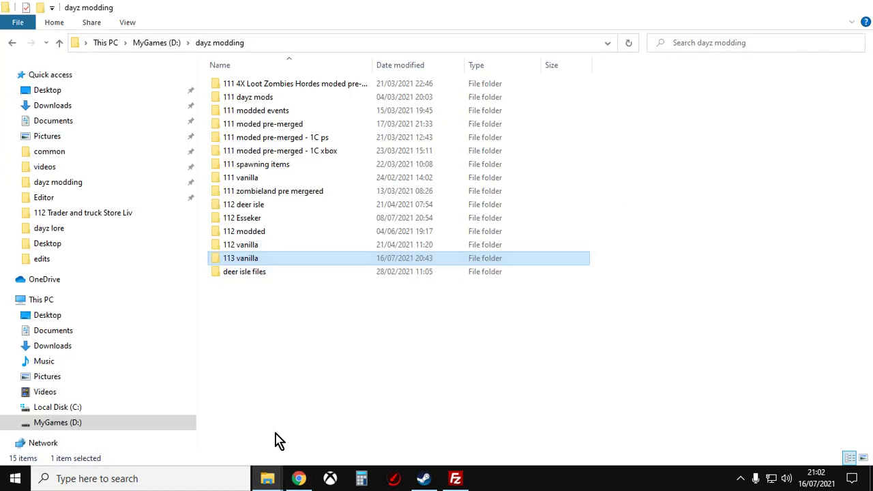
pyautogui.doubleClick(249, 270)
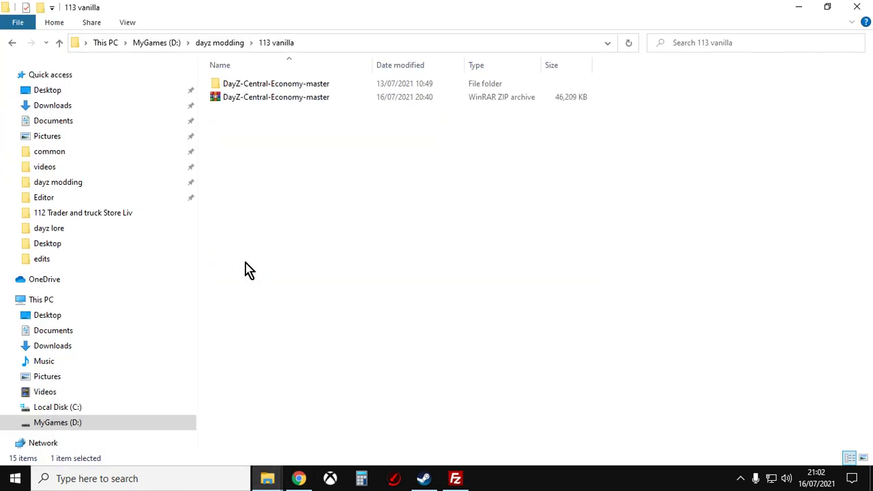
pyautogui.doubleClick(262, 85)
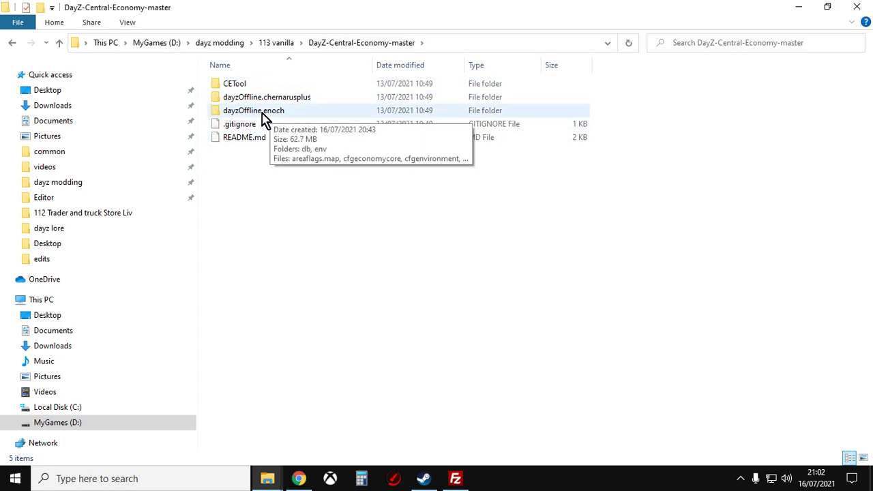
pyautogui.doubleClick(271, 99)
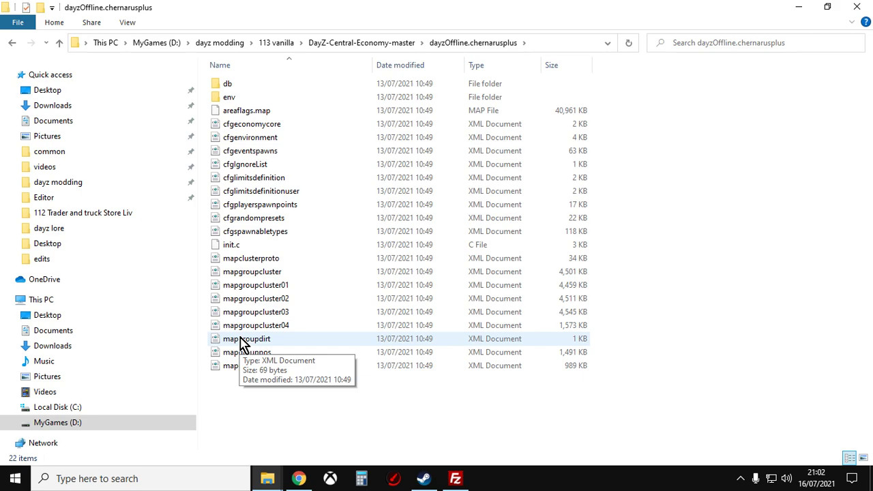
pyautogui.click(423, 479)
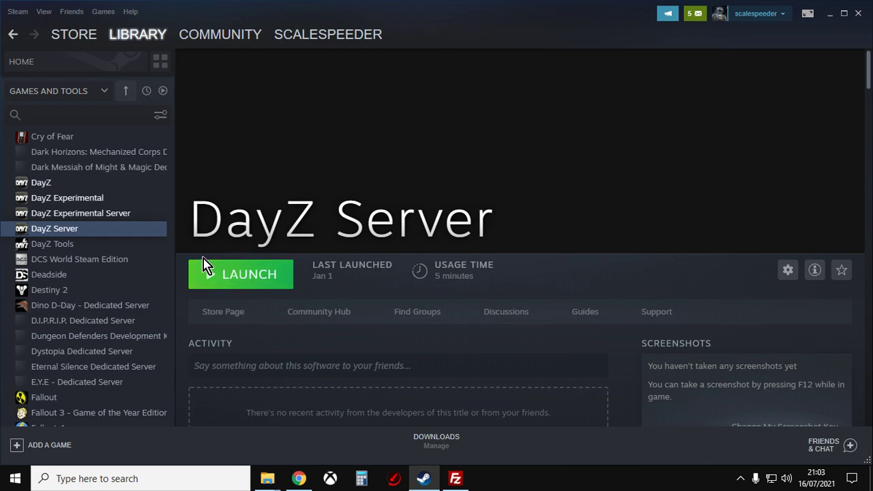
# Bring up the Steam common games folder window in File Explorer
pyautogui.moveTo(271, 487)
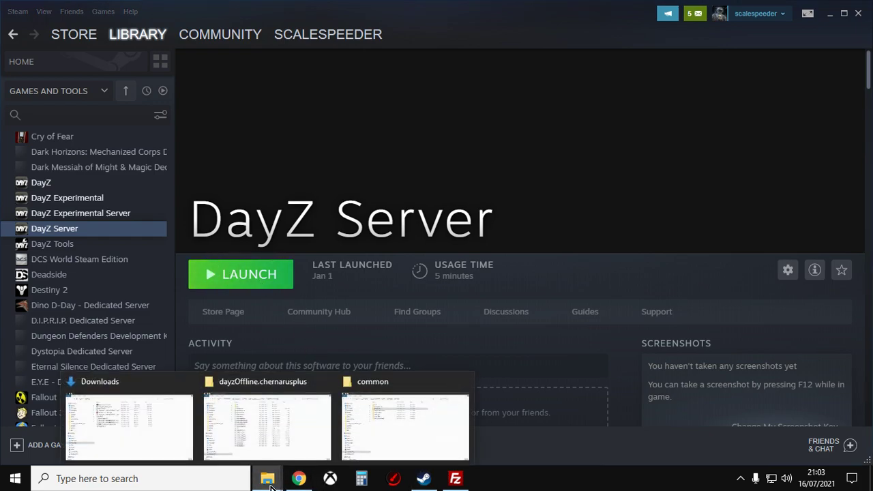
pyautogui.click(423, 422)
# From steamapps common, open DayZServer > mpmissions > dayzOffline.chernarusplus
pyautogui.click(235, 85)
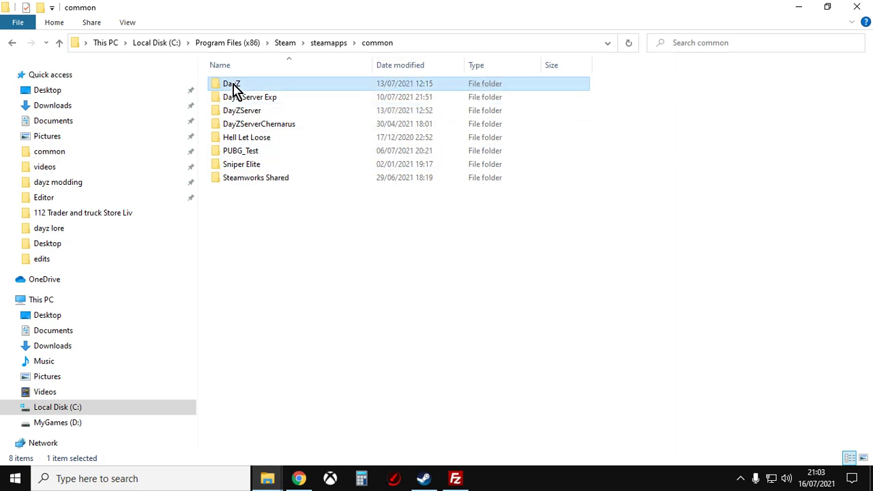
pyautogui.click(422, 48)
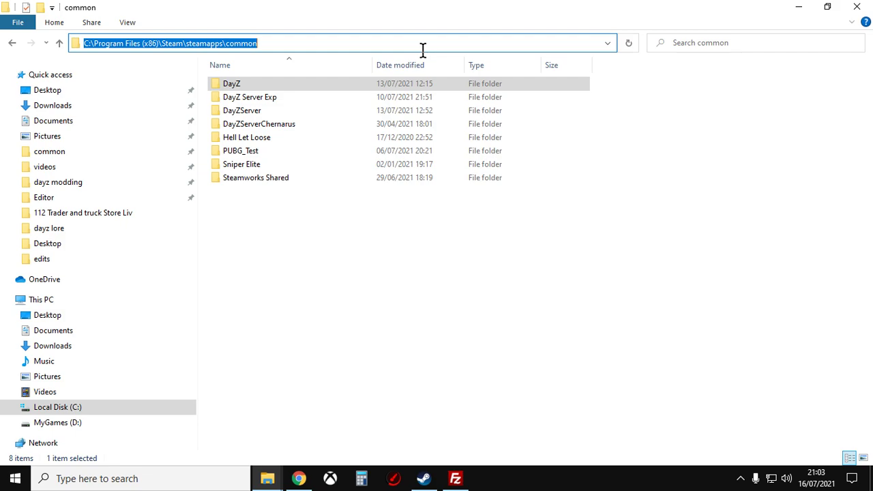
pyautogui.click(257, 114)
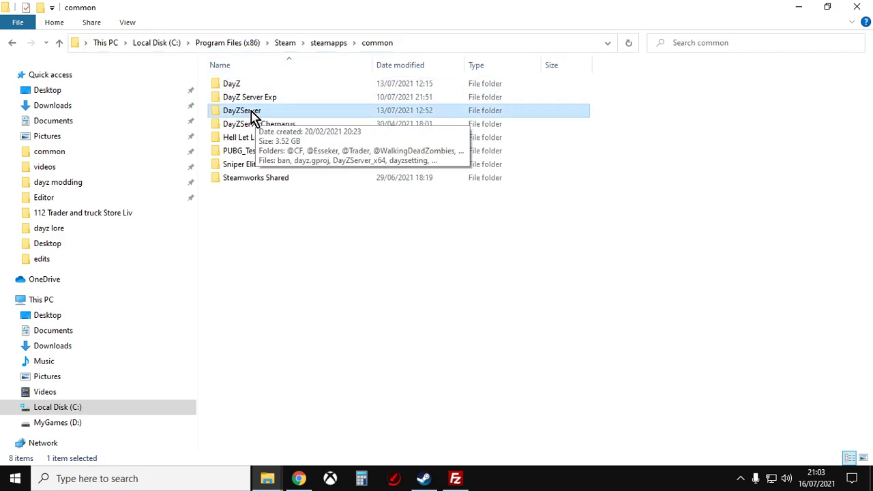
pyautogui.doubleClick(252, 115)
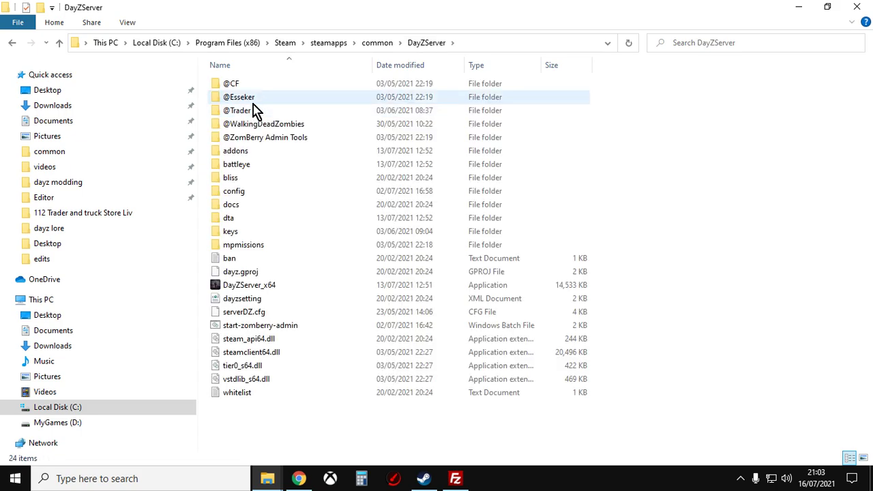
pyautogui.doubleClick(249, 248)
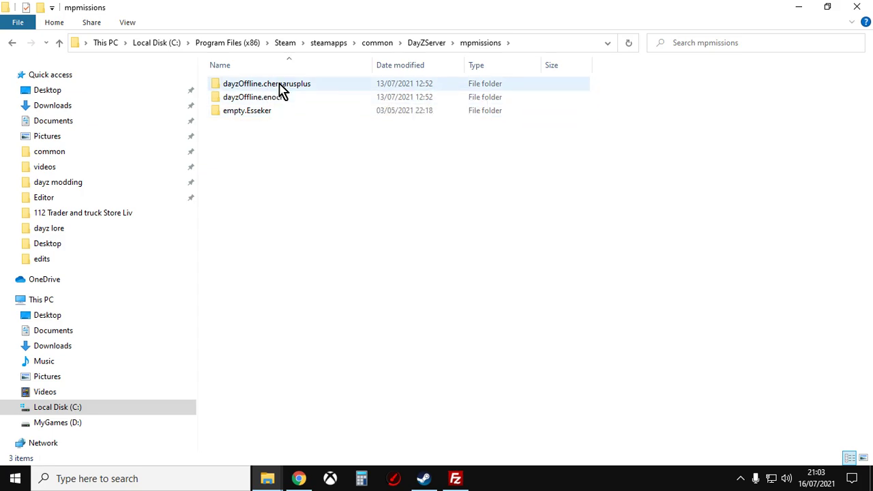
pyautogui.doubleClick(282, 85)
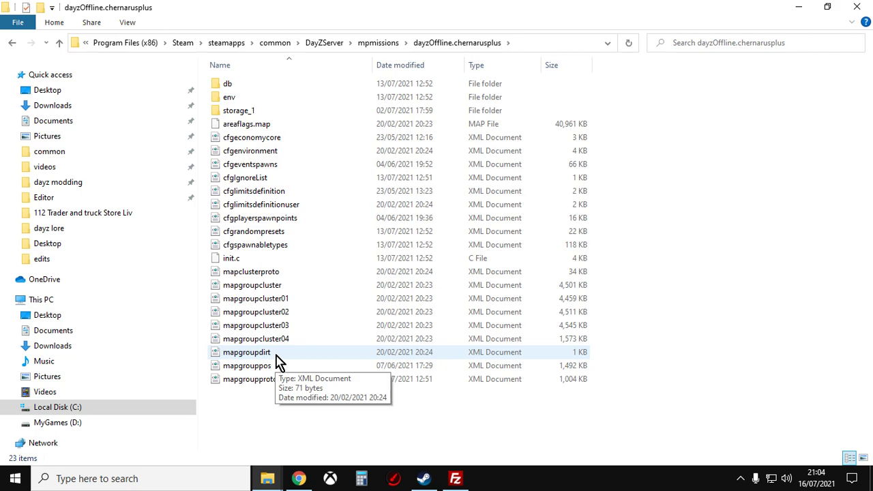
# Back in Chrome, close the old Nitrado web interface tab and reopen the server dashboard
pyautogui.click(299, 478)
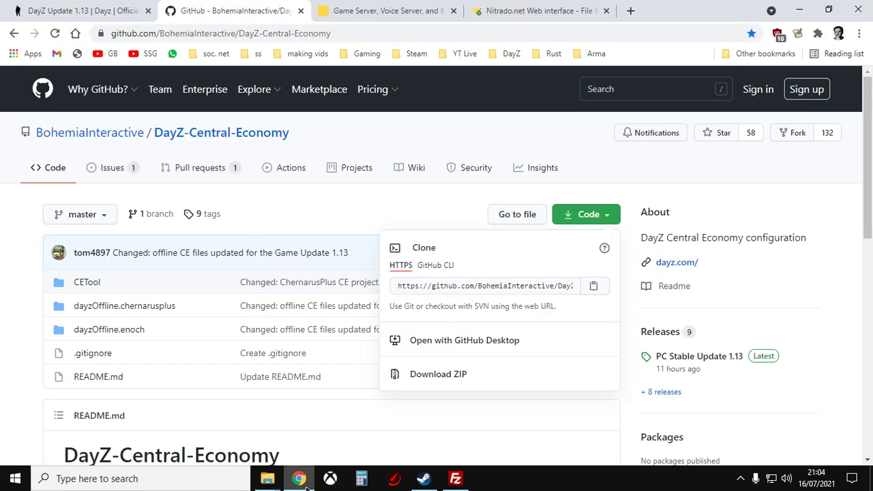
pyautogui.click(372, 12)
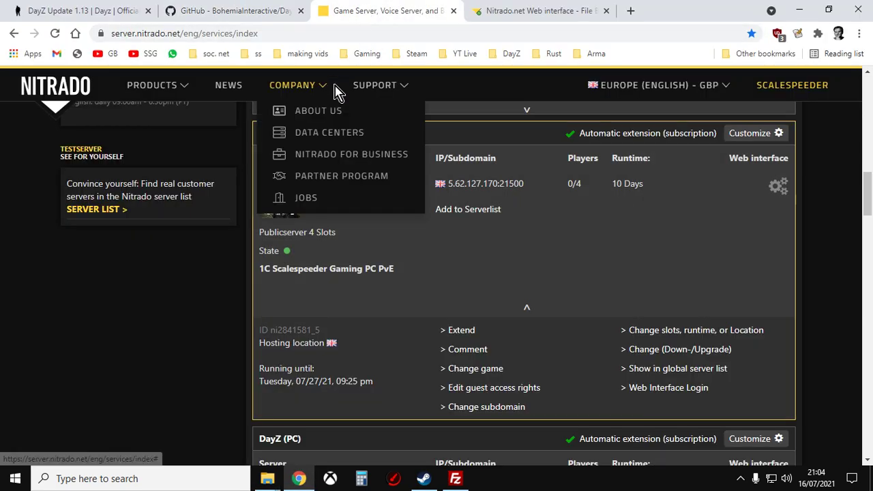
pyautogui.moveTo(442, 105)
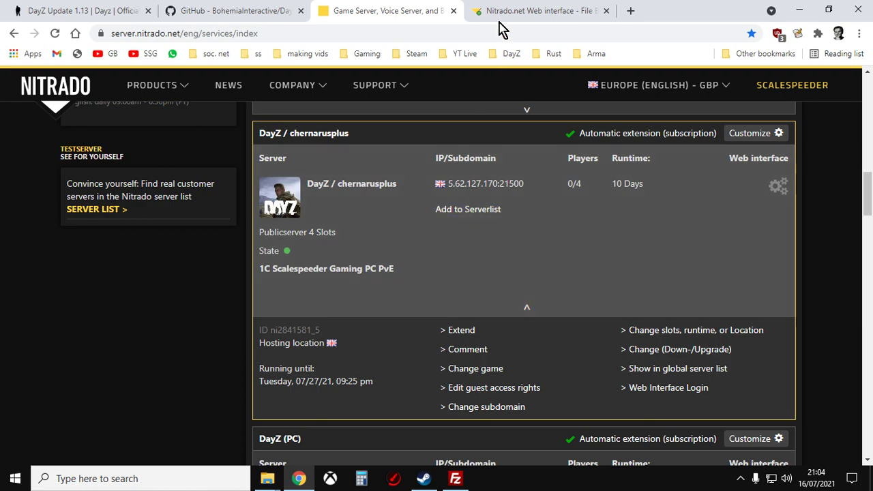
pyautogui.click(525, 15)
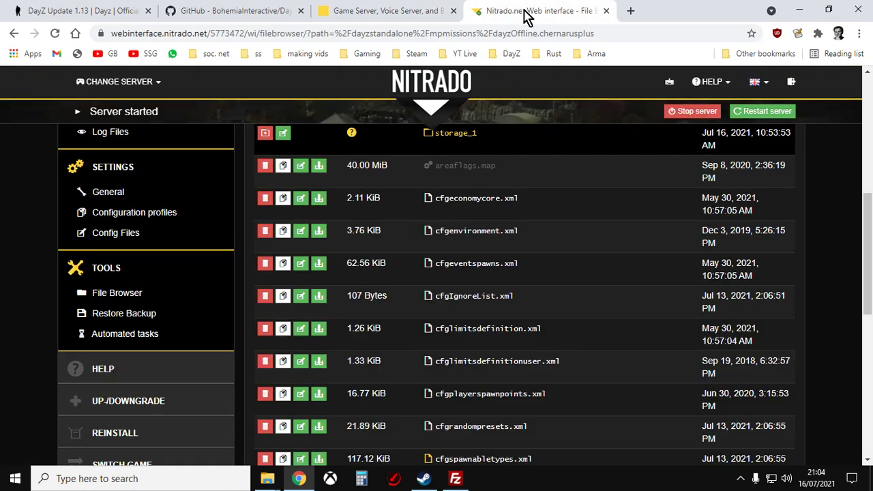
pyautogui.click(606, 11)
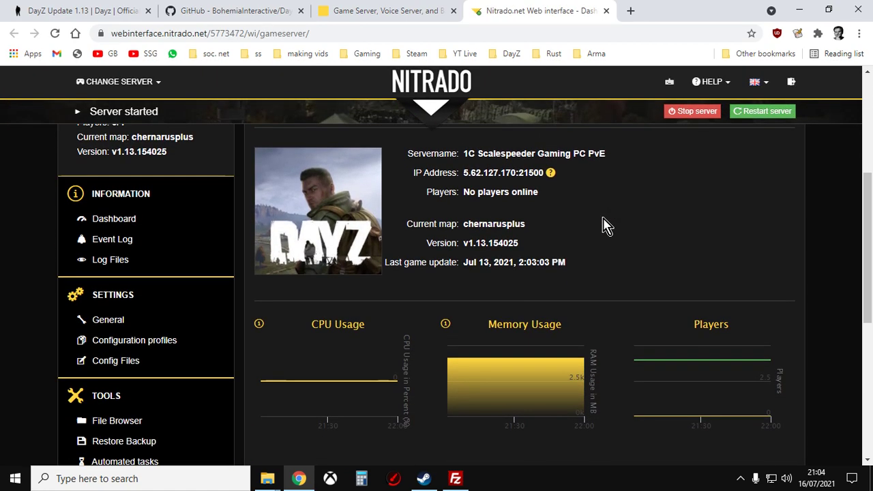
pyautogui.scroll(-2, 606, 223)
# Open the File Browser and go into dayzstandalone, then mpmissions
pyautogui.click(122, 308)
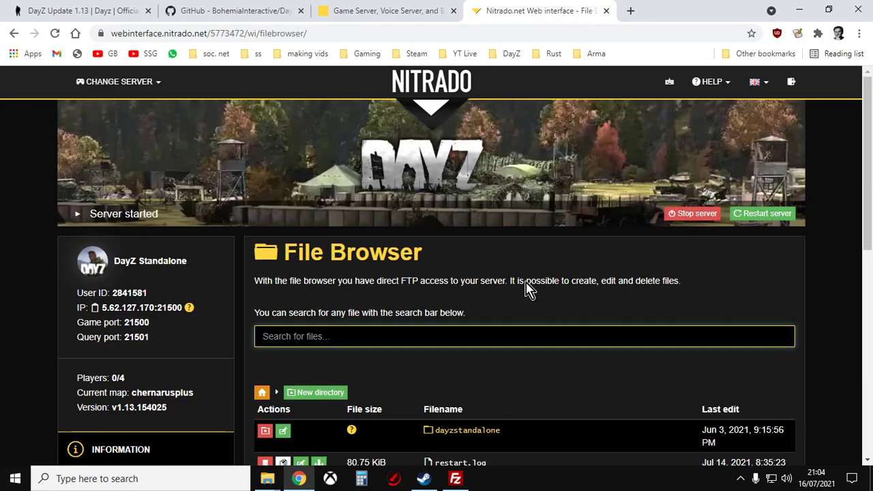
pyautogui.scroll(-2, 526, 288)
pyautogui.click(488, 302)
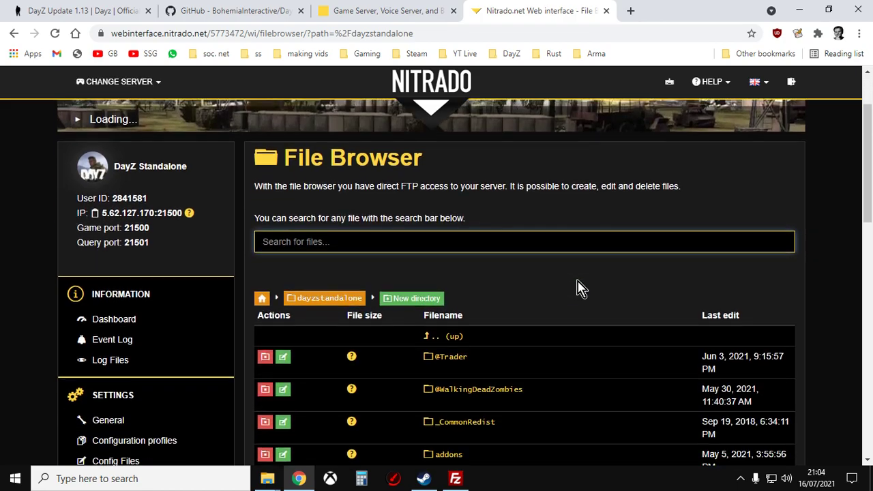
pyautogui.scroll(-3, 576, 286)
pyautogui.scroll(-4, 577, 287)
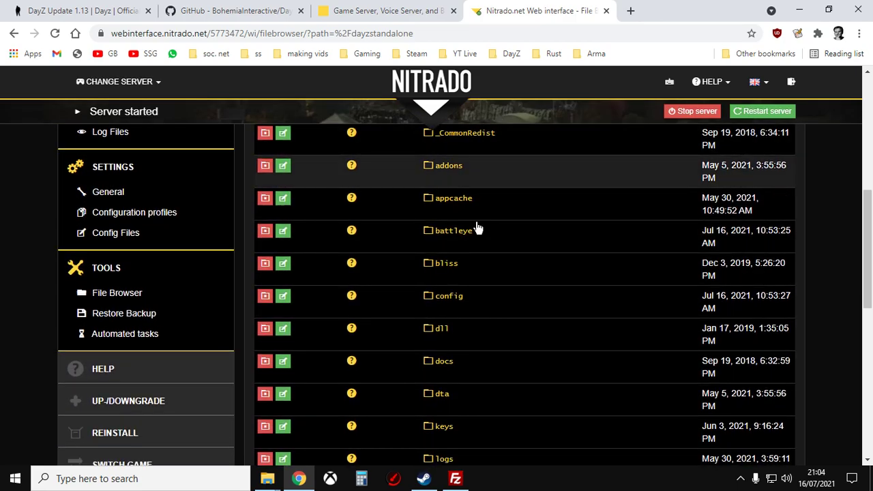
pyautogui.scroll(-1, 464, 214)
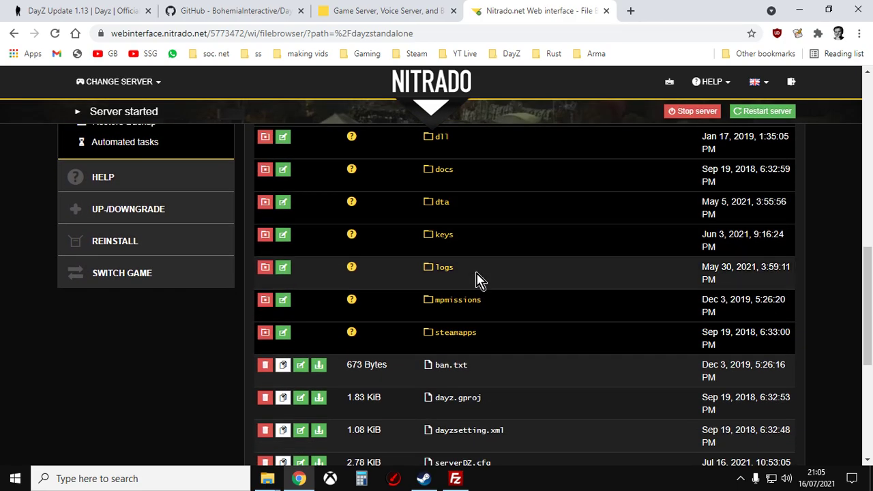
pyautogui.click(506, 298)
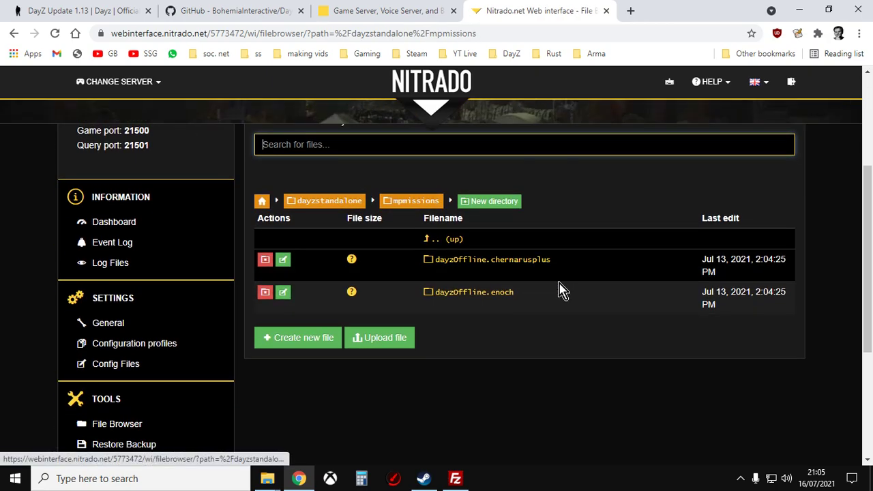
# Open dayzOffline.chernarusplus and scroll through its db, env, storage_1 and cfg XML files
pyautogui.click(526, 269)
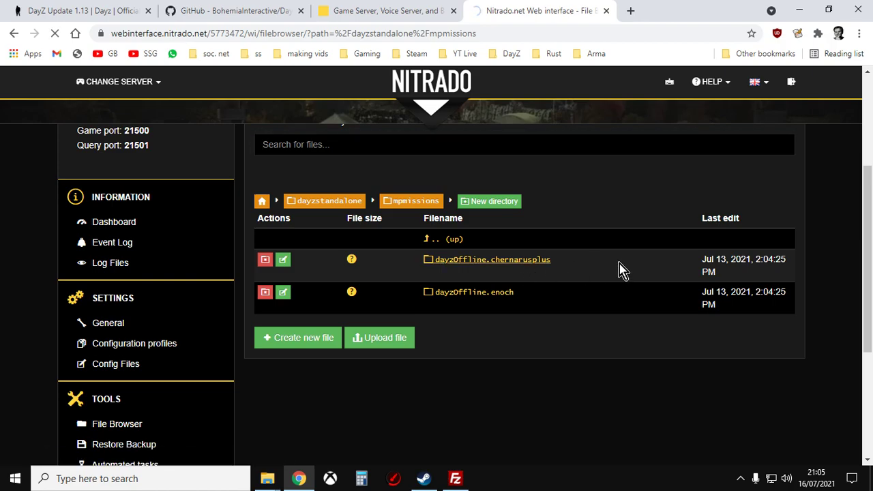
pyautogui.scroll(-2, 617, 272)
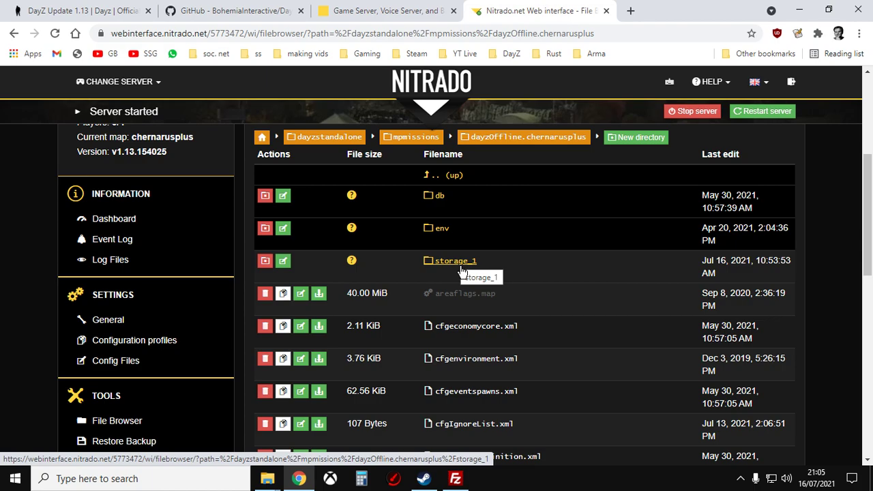
pyautogui.scroll(-1, 461, 272)
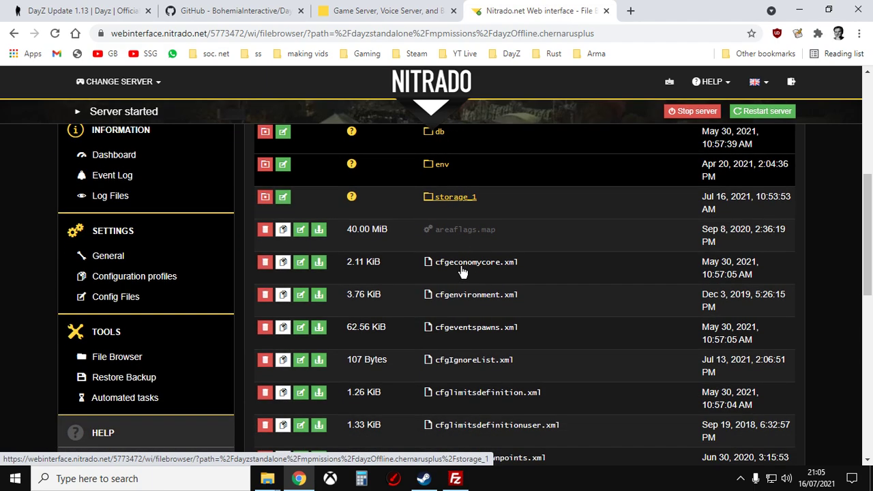
pyautogui.scroll(-7, 462, 244)
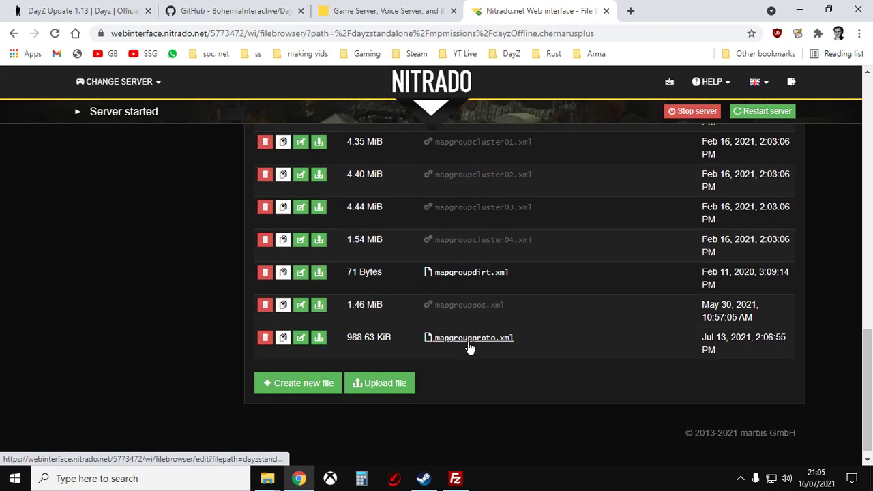
pyautogui.scroll(4, 463, 341)
pyautogui.scroll(5, 463, 338)
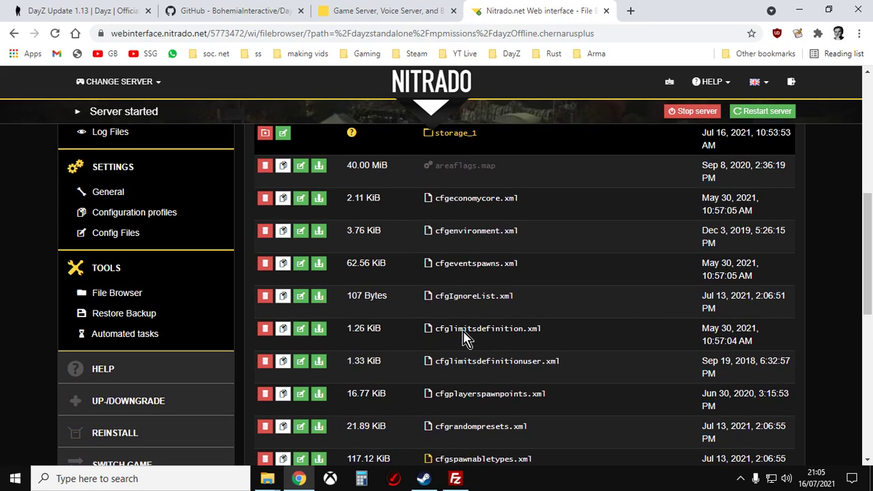
pyautogui.scroll(-9, 469, 341)
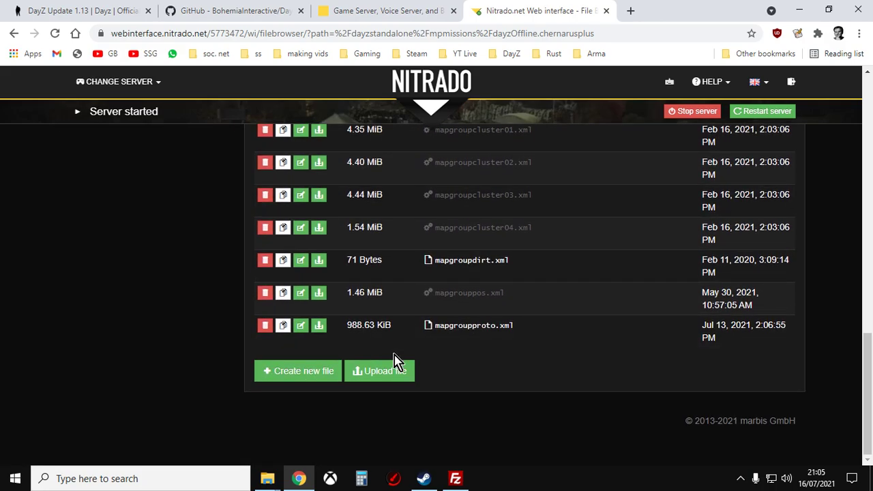
# In the upload picker, browse to the vanilla 113 DayZ-Central-Economy-master dayzOffline.chernarusplus folder
pyautogui.click(360, 373)
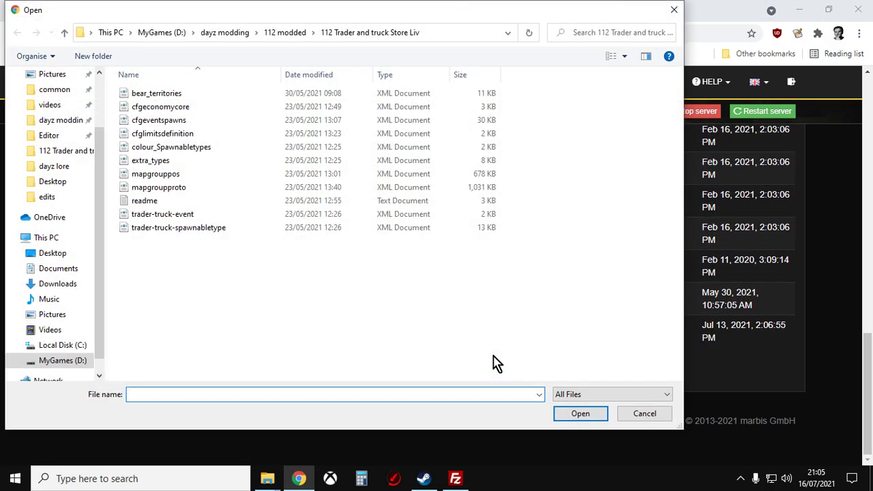
pyautogui.click(64, 33)
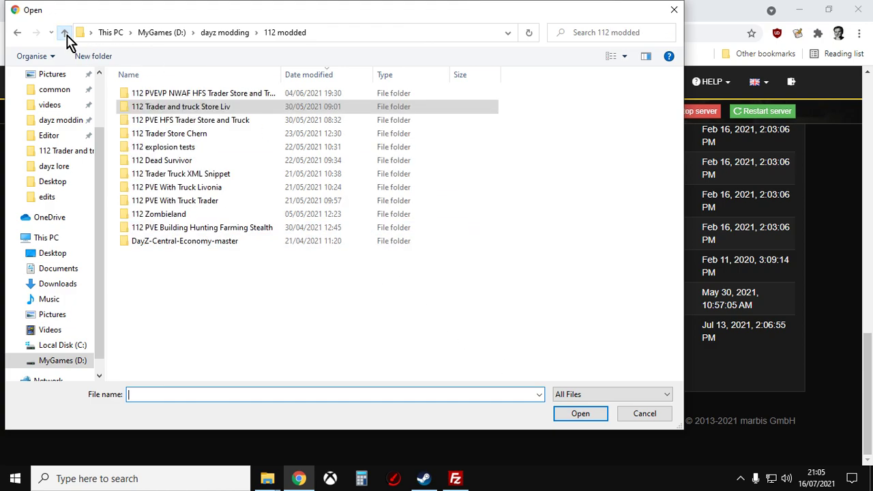
pyautogui.click(65, 33)
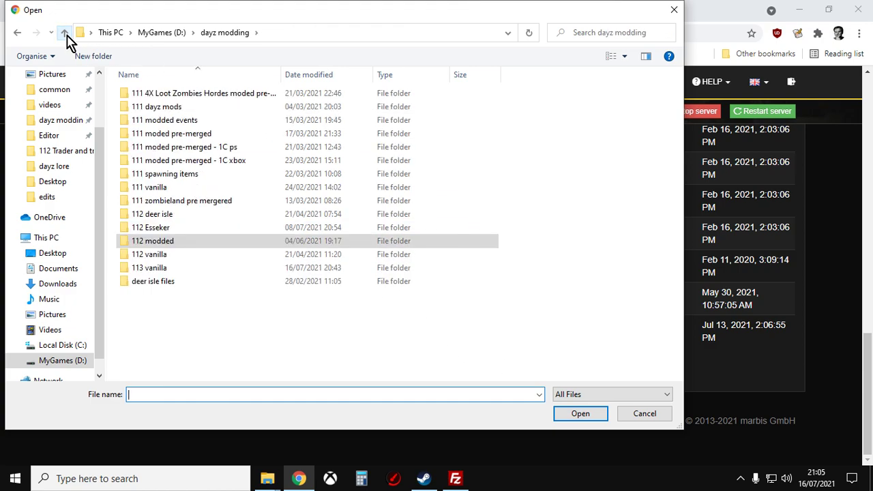
pyautogui.doubleClick(156, 273)
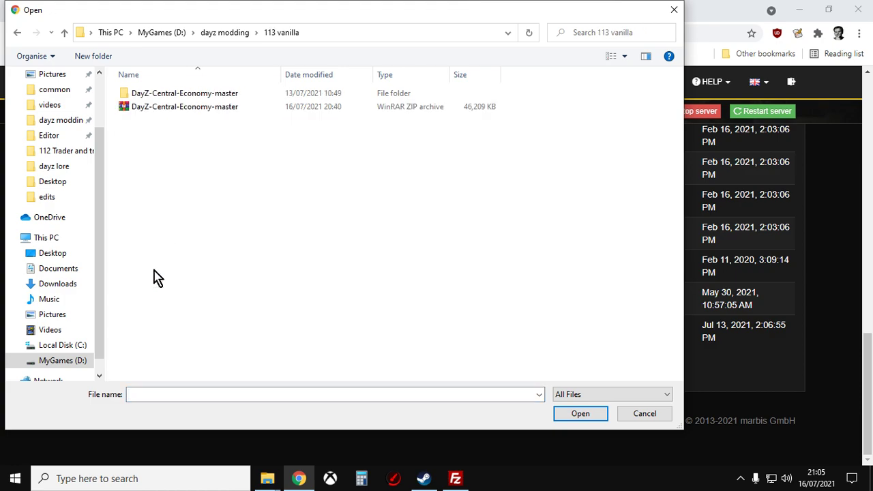
pyautogui.doubleClick(175, 96)
pyautogui.doubleClick(172, 110)
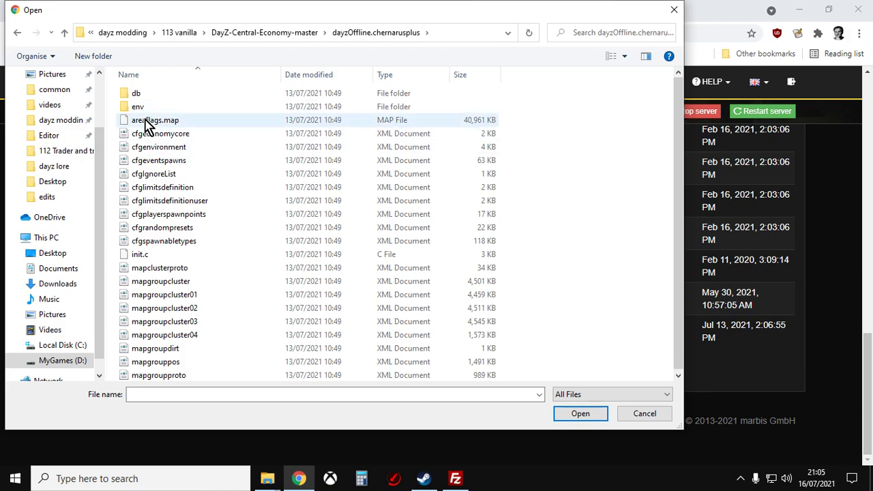
# Select files from areaflags.map through mapgroupproto, then dismiss the picker without uploading
pyautogui.click(146, 121)
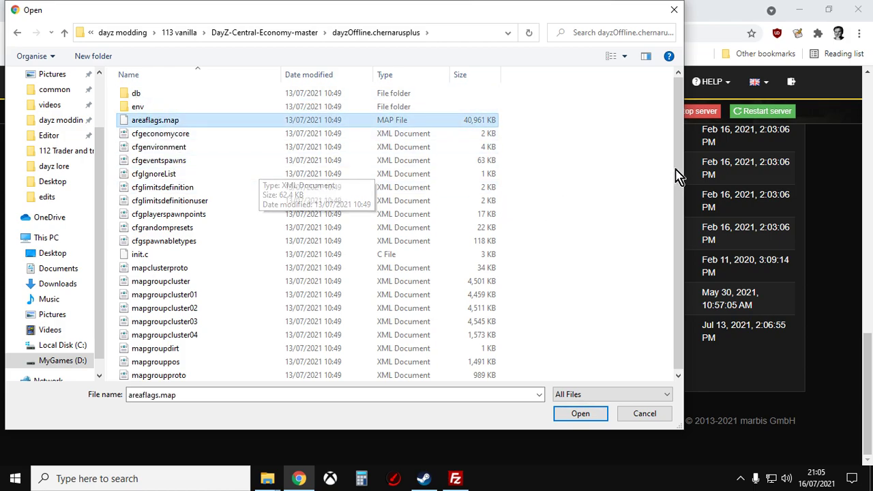
pyautogui.scroll(-1, 678, 172)
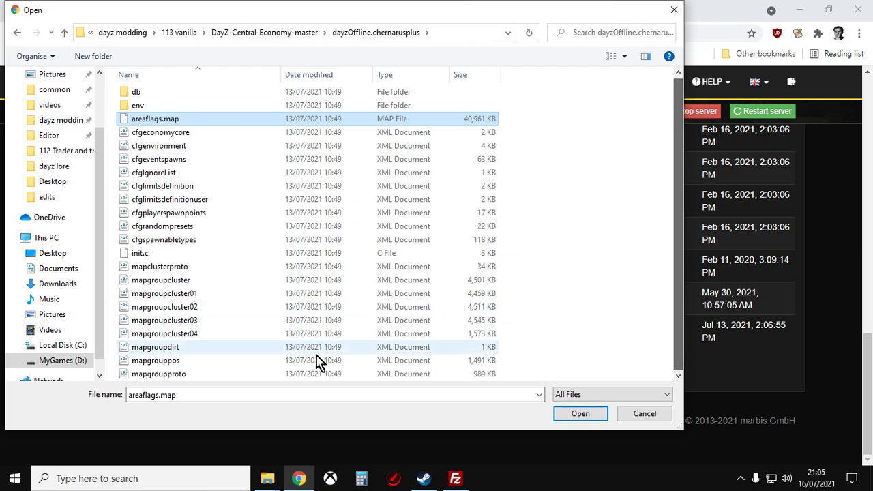
pyautogui.keyDown('shift'); pyautogui.click(181, 374); pyautogui.keyUp('shift')
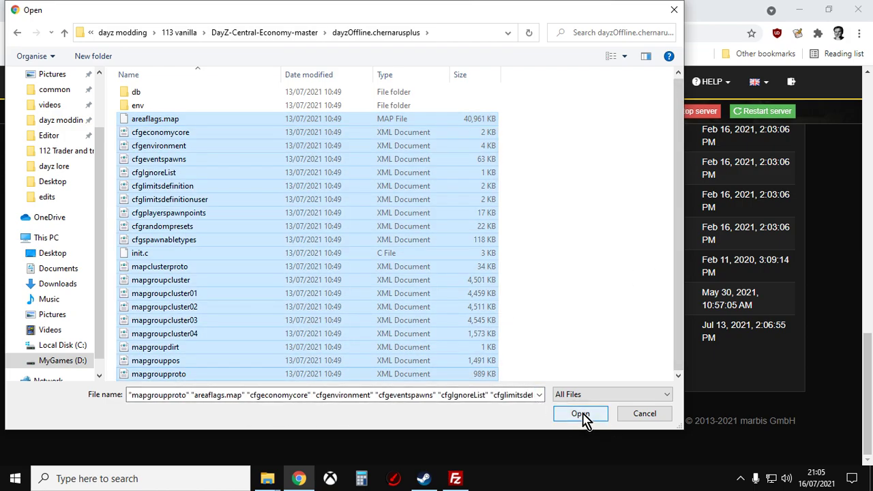
pyautogui.click(676, 14)
# Return to the top of the chernarusplus listing and open the server's db folder
pyautogui.scroll(4, 526, 331)
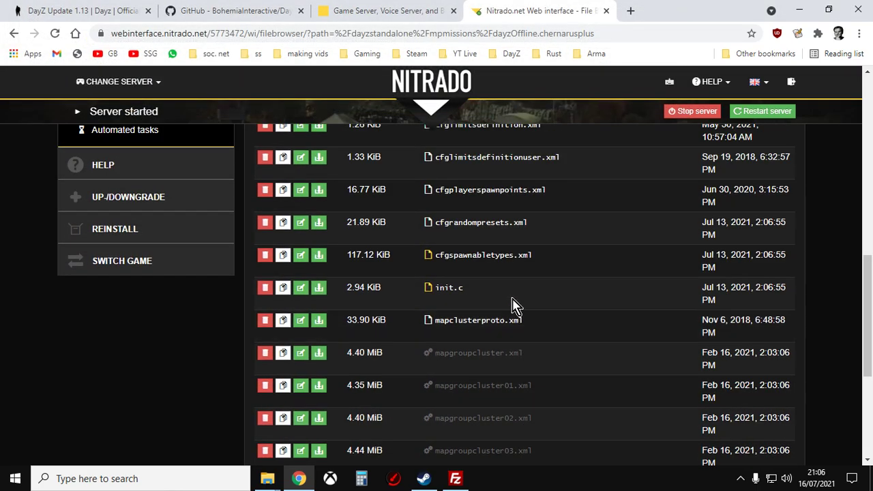
pyautogui.scroll(4, 497, 293)
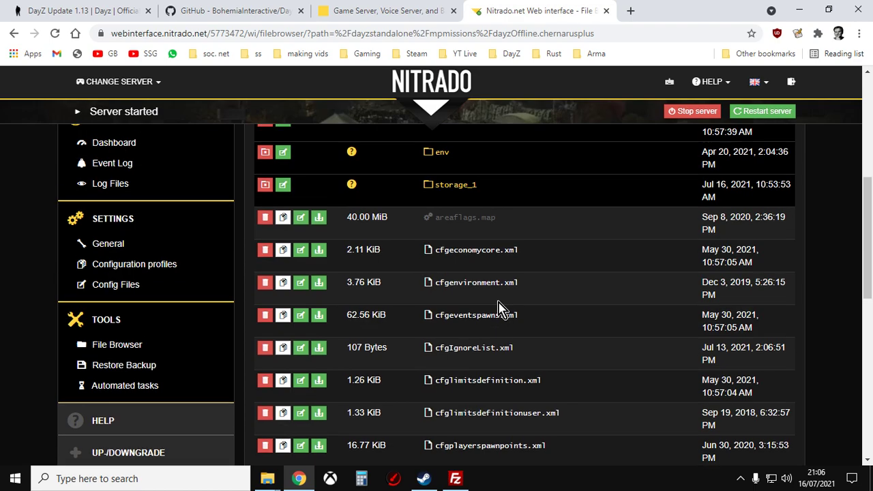
pyautogui.scroll(1, 498, 307)
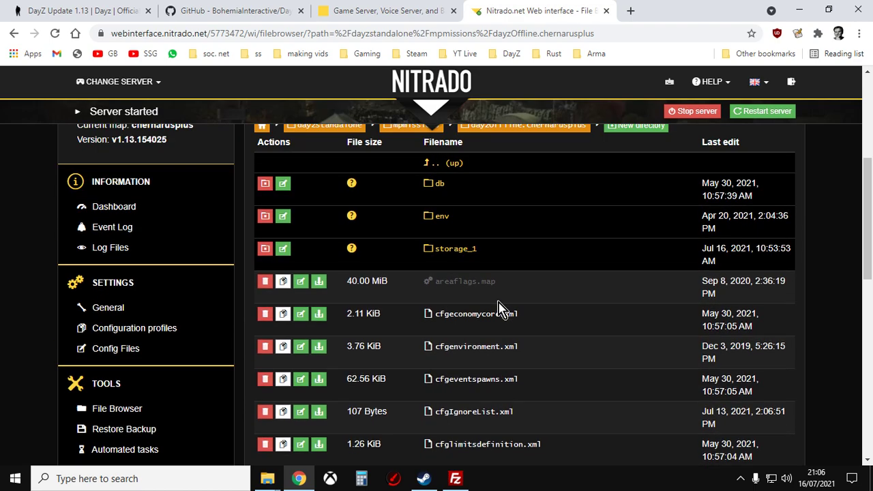
pyautogui.click(447, 195)
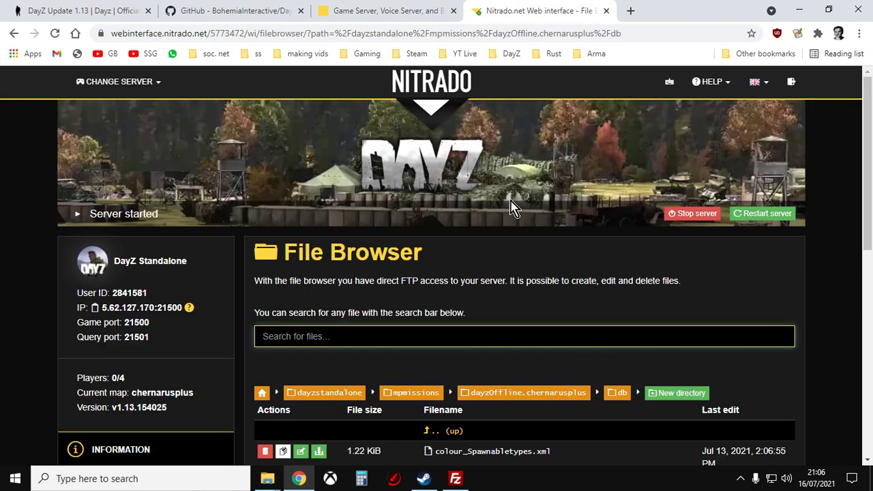
pyautogui.scroll(-6, 513, 208)
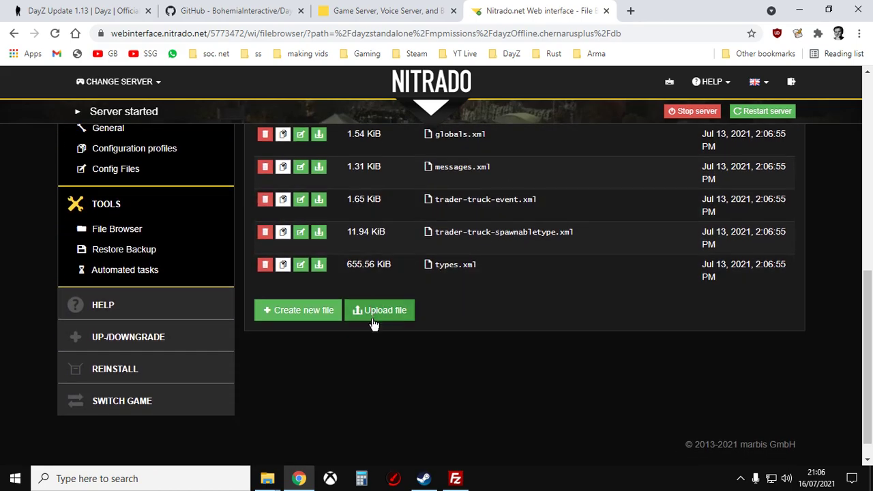
pyautogui.click(374, 313)
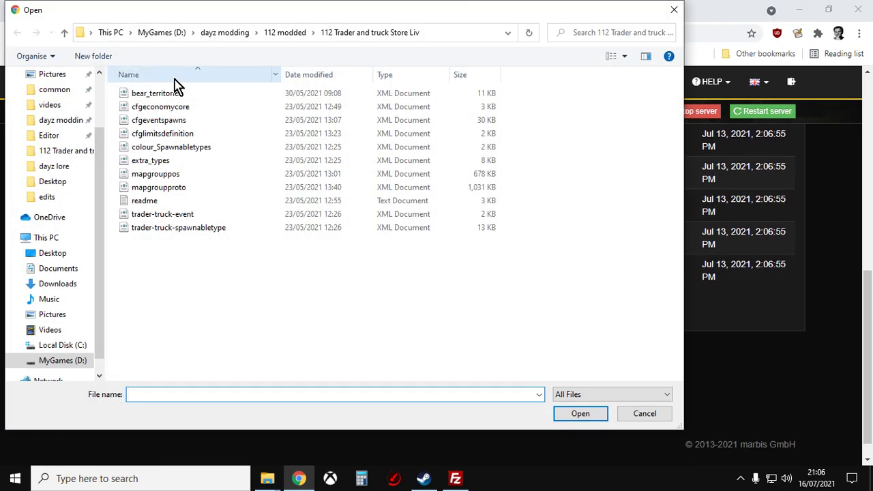
pyautogui.click(64, 32)
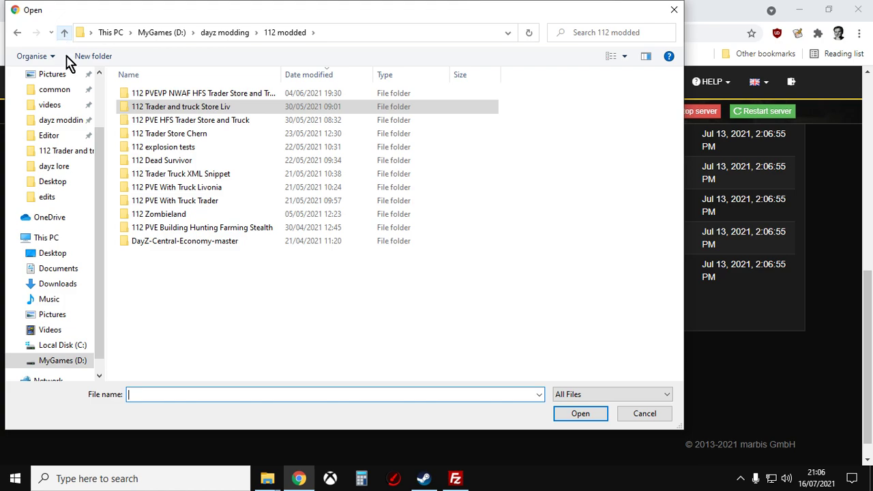
pyautogui.click(64, 32)
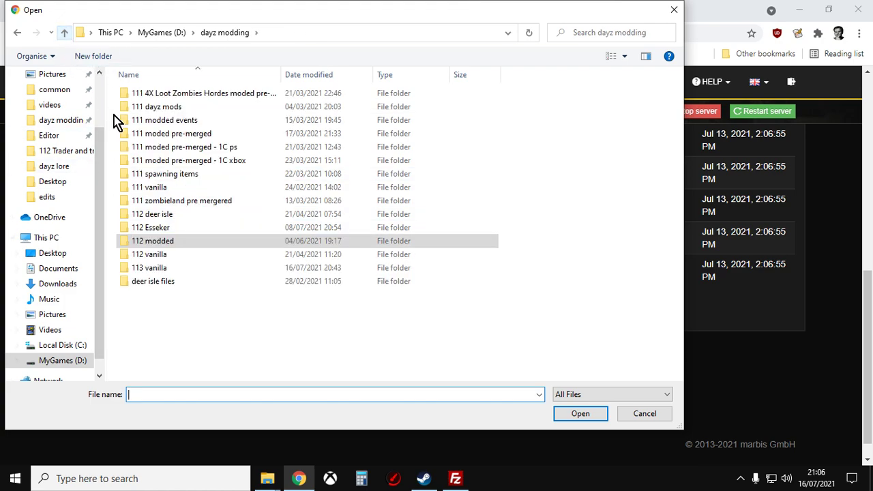
pyautogui.doubleClick(163, 268)
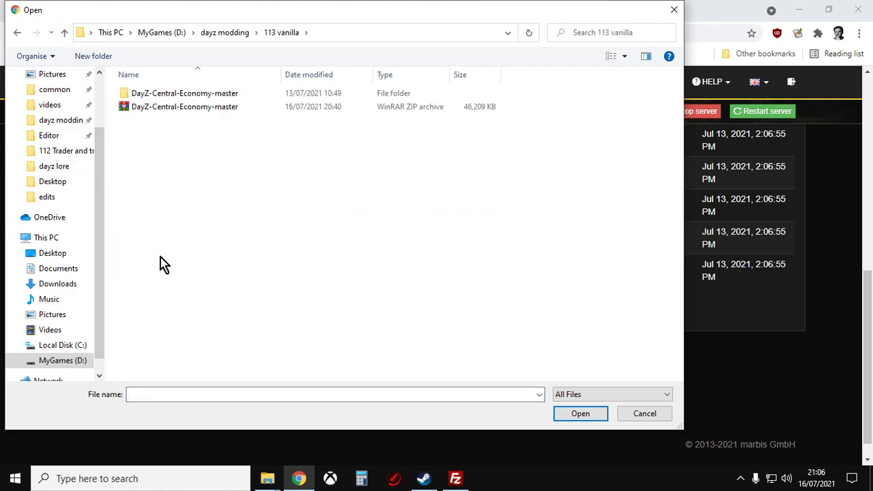
pyautogui.doubleClick(183, 96)
pyautogui.doubleClick(167, 108)
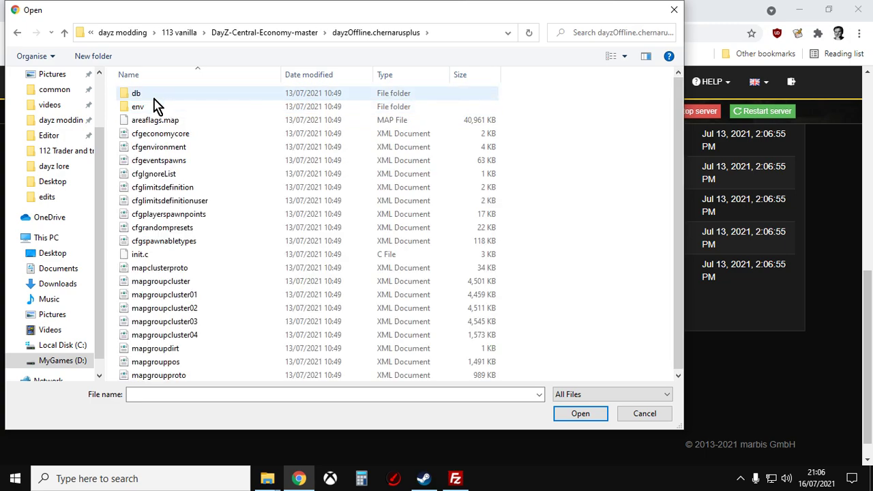
pyautogui.doubleClick(145, 99)
pyautogui.click(154, 96)
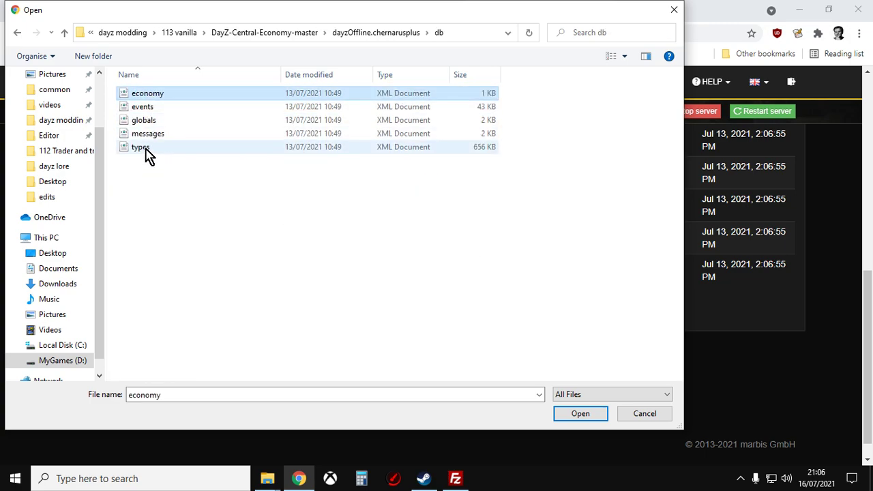
pyautogui.keyDown('shift'); pyautogui.click(147, 148); pyautogui.keyUp('shift')
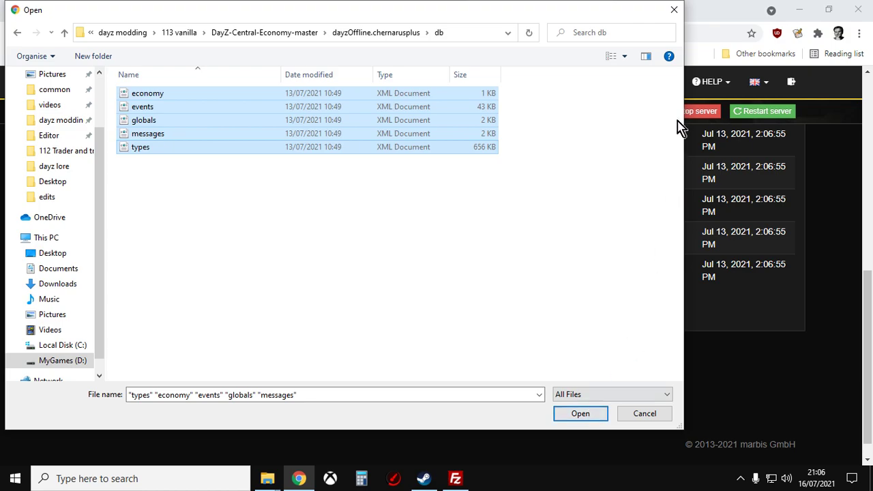
pyautogui.click(673, 14)
pyautogui.scroll(3, 511, 182)
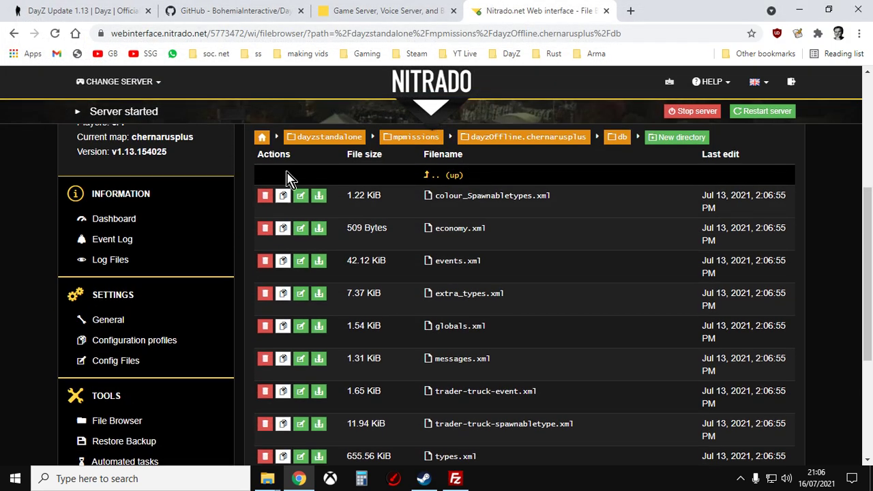
pyautogui.click(14, 33)
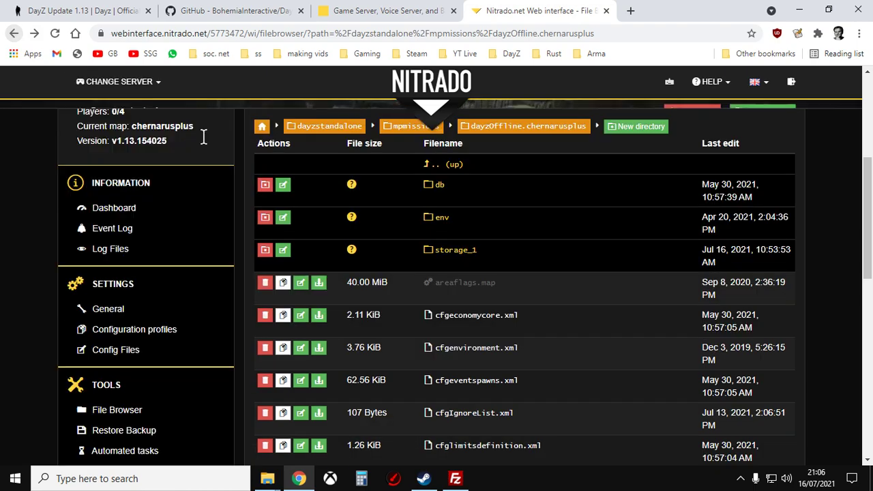
# Open the env folder on the server and scroll down its listing
pyautogui.click(442, 229)
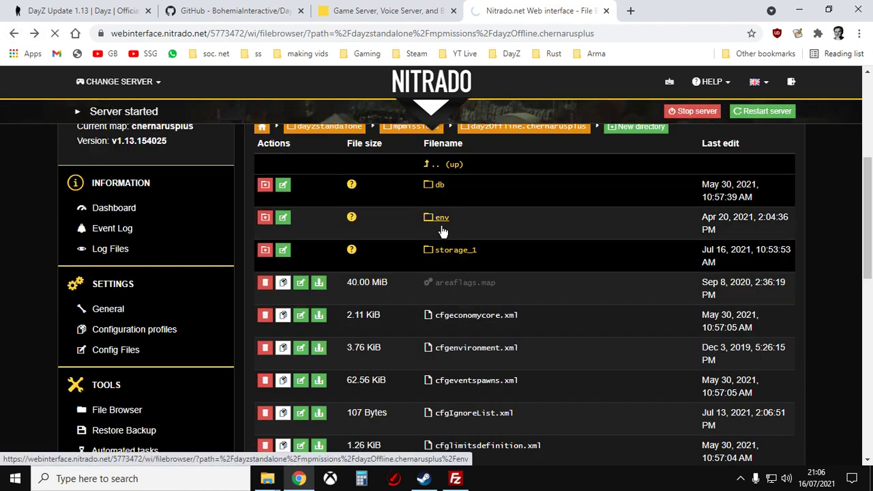
pyautogui.scroll(-6, 436, 204)
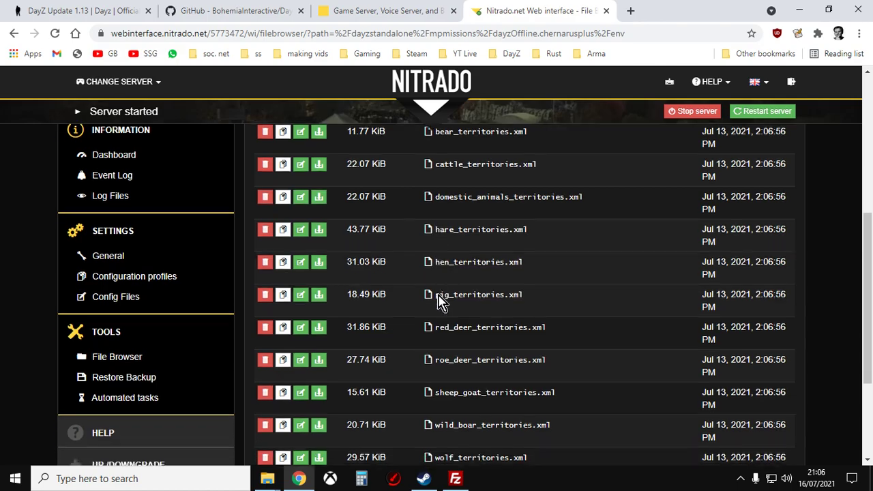
pyautogui.scroll(-2, 403, 430)
# In the upload picker, browse to the vanilla 113 dayzOffline.chernarusplus env folder
pyautogui.click(386, 413)
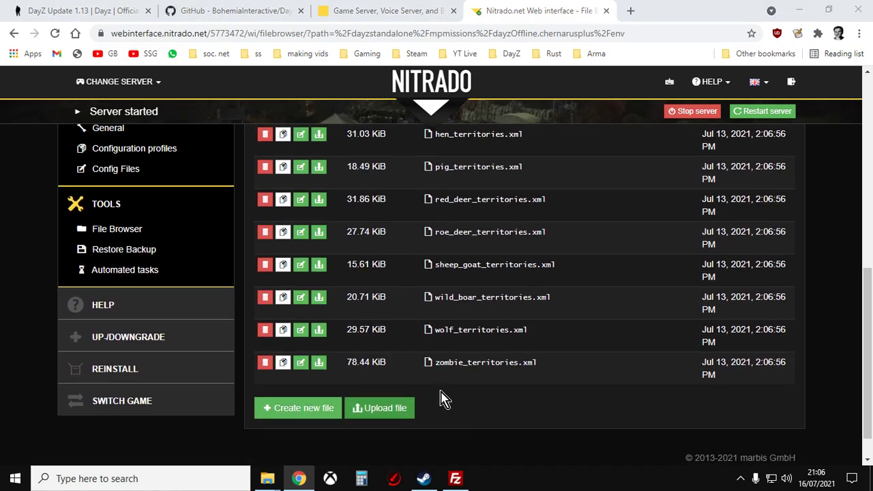
pyautogui.click(64, 32)
pyautogui.click(64, 33)
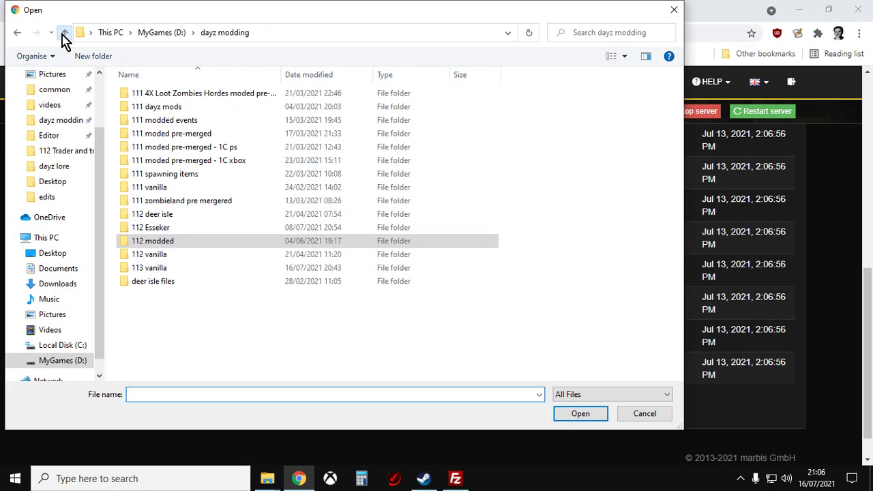
pyautogui.click(64, 32)
pyautogui.doubleClick(159, 135)
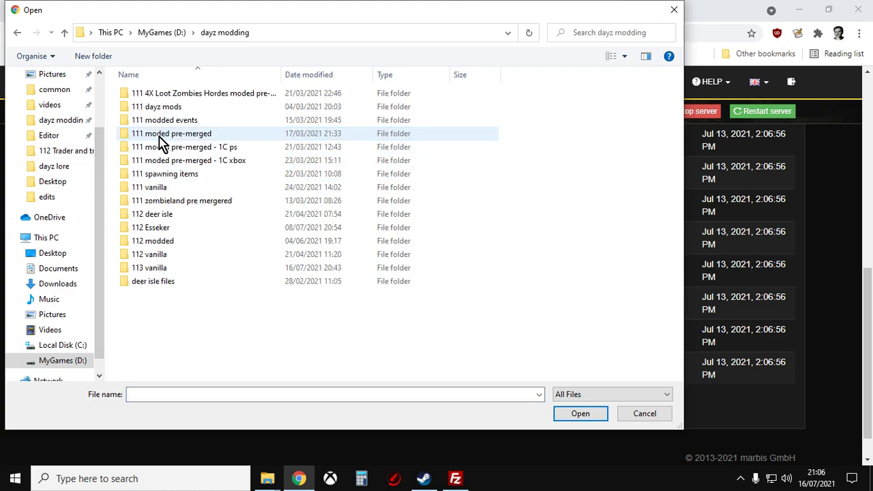
pyautogui.doubleClick(159, 269)
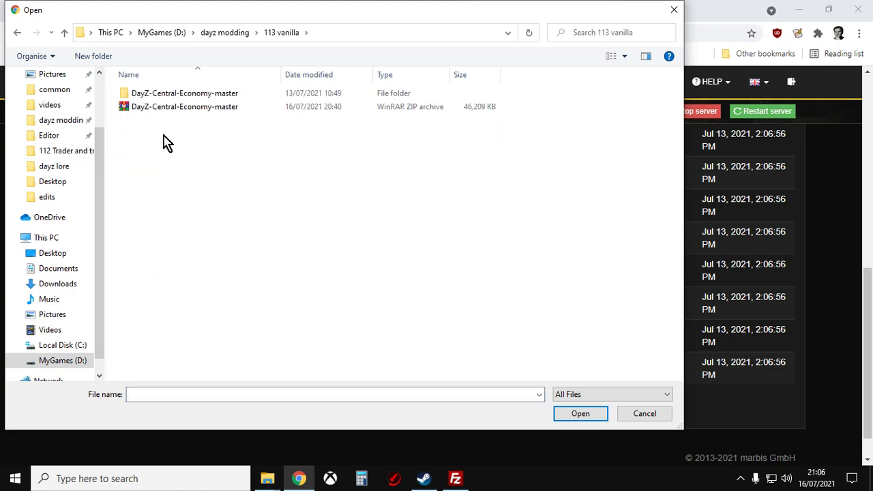
pyautogui.doubleClick(171, 95)
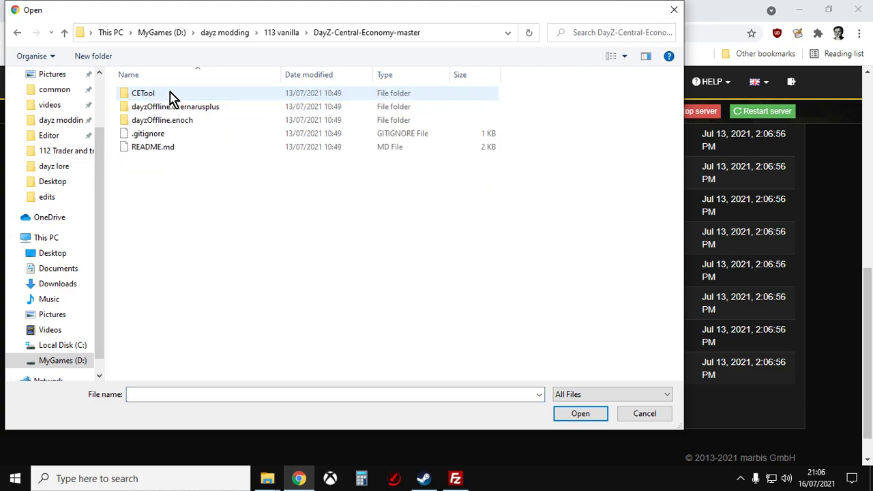
pyautogui.doubleClick(145, 108)
pyautogui.doubleClick(148, 112)
# Select all twelve territories files from bear_territories onward, then dismiss the picker without uploading
pyautogui.click(166, 96)
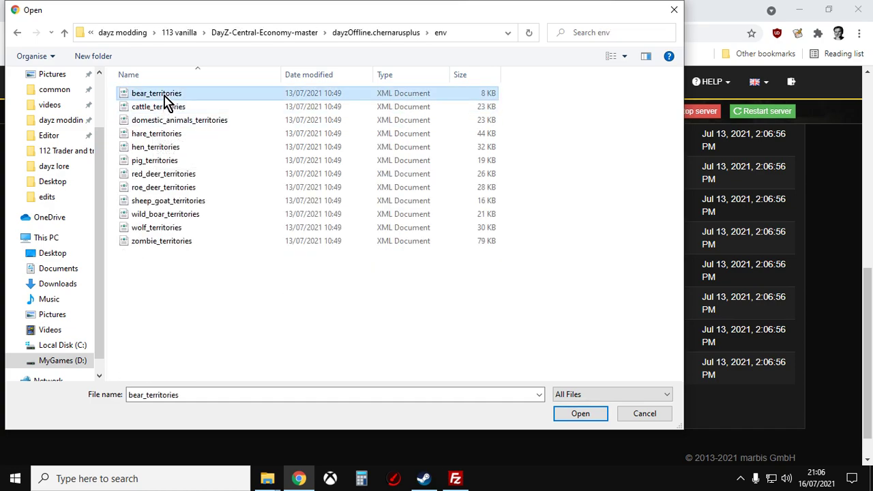
pyautogui.keyDown('shift'); pyautogui.click(166, 245); pyautogui.keyUp('shift')
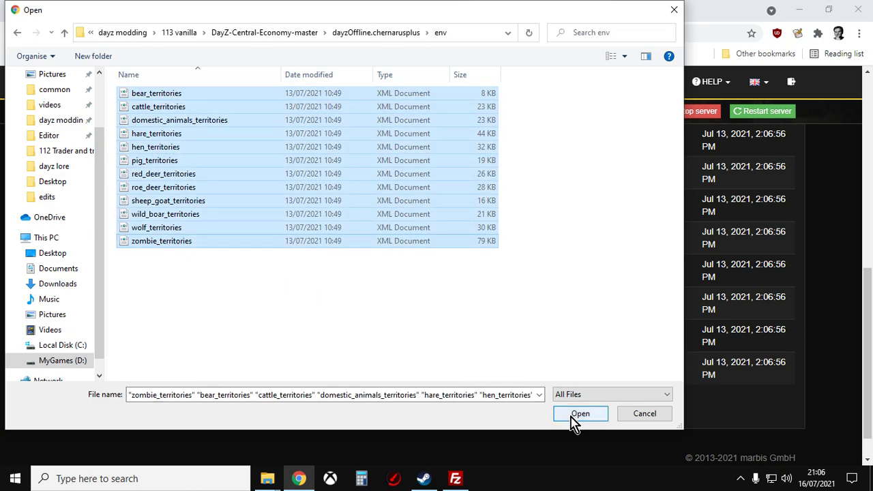
pyautogui.click(674, 10)
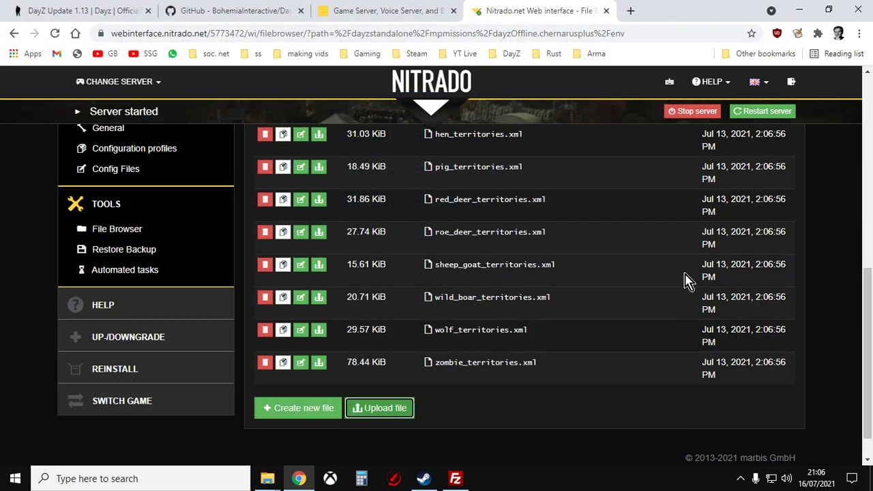
# Go to the top of the env listing and switch to the DayZ Update 1.13 article
pyautogui.scroll(2, 764, 176)
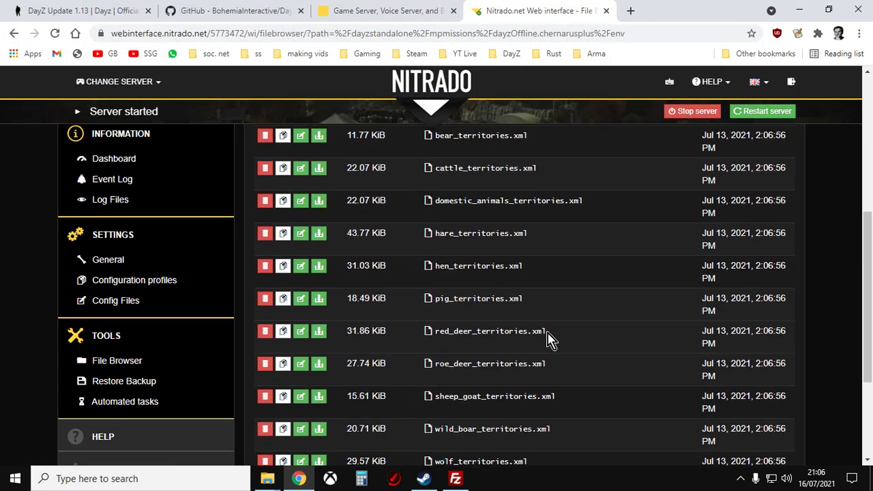
pyautogui.scroll(1, 550, 339)
pyautogui.click(102, 10)
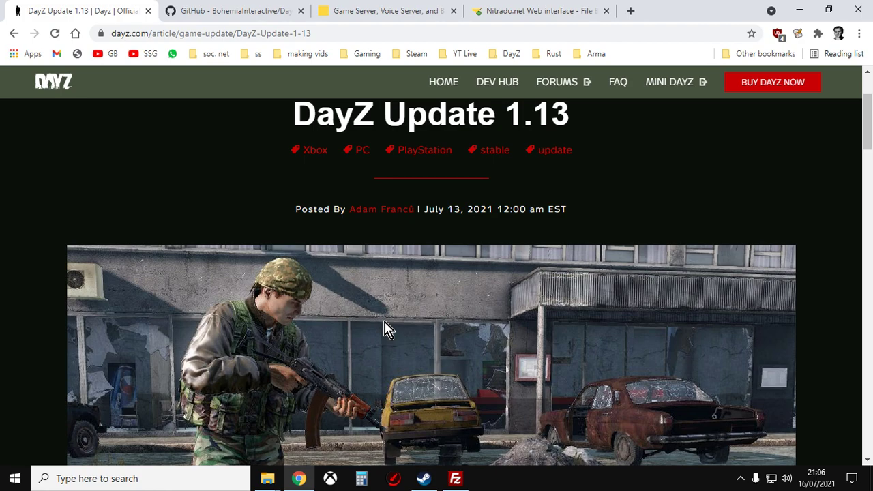
pyautogui.moveTo(456, 482)
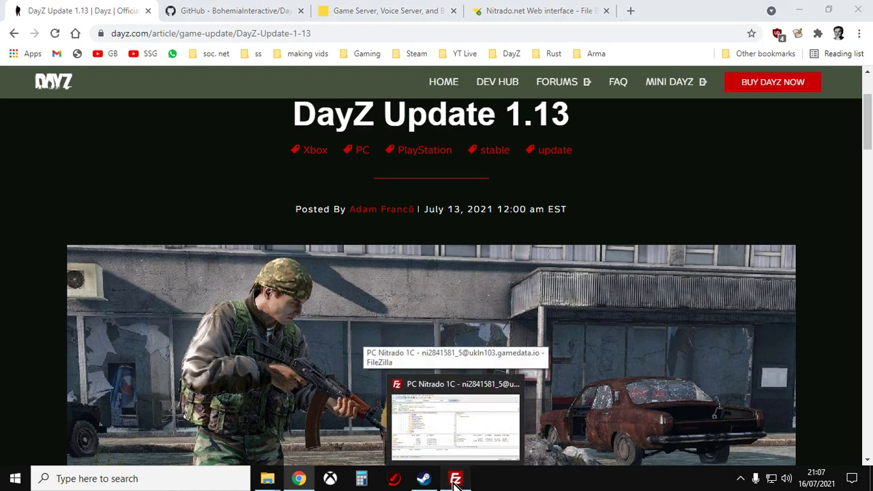
pyautogui.click(396, 408)
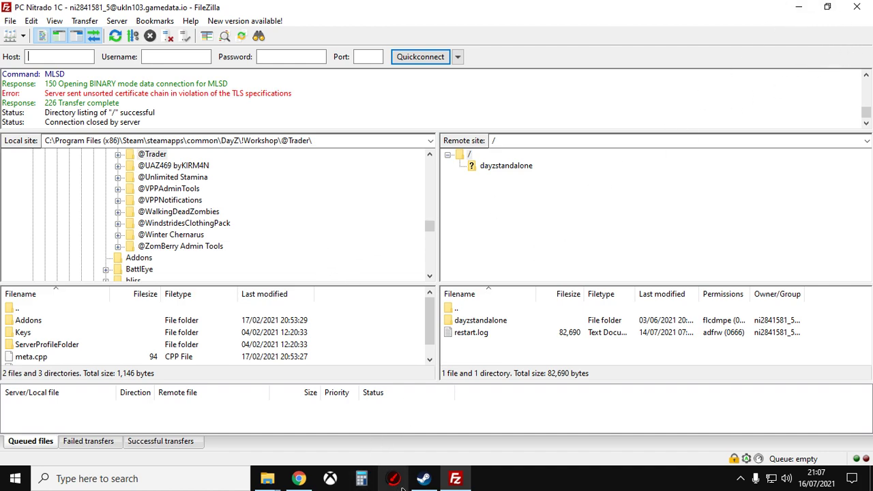
pyautogui.click(299, 478)
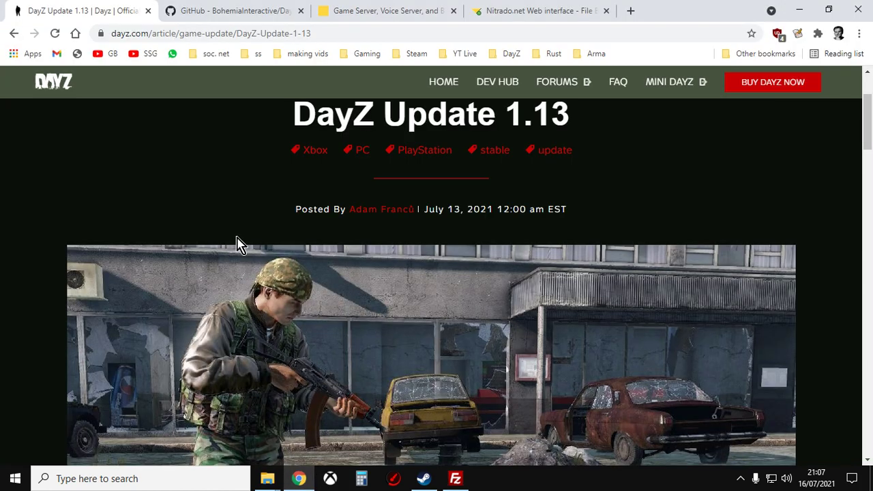